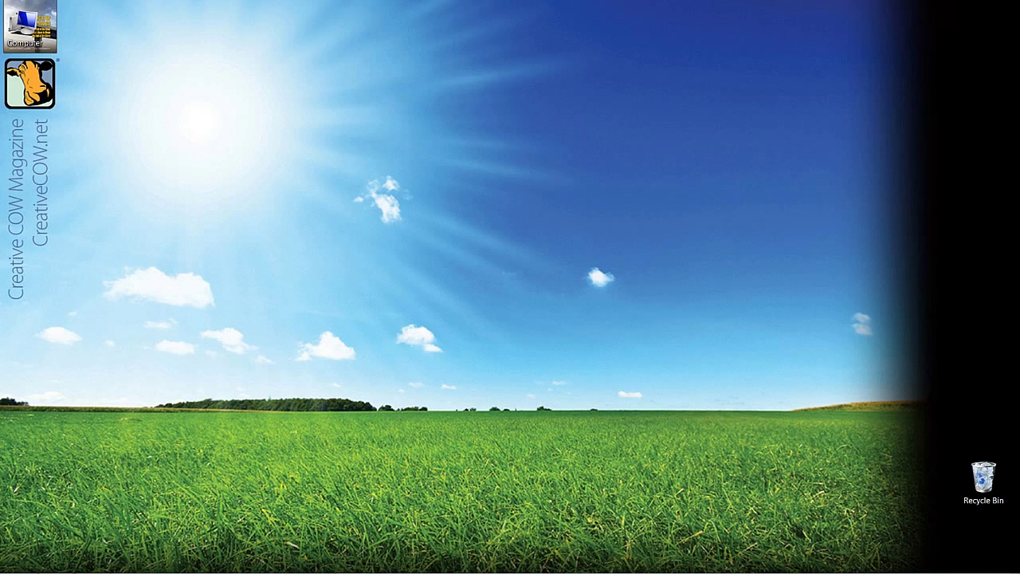
Step: Switch to Avid Symphony, skim through clip 000381_VTXHD.mov from the Boxing bin, and close that bin
key(alt+Tab)
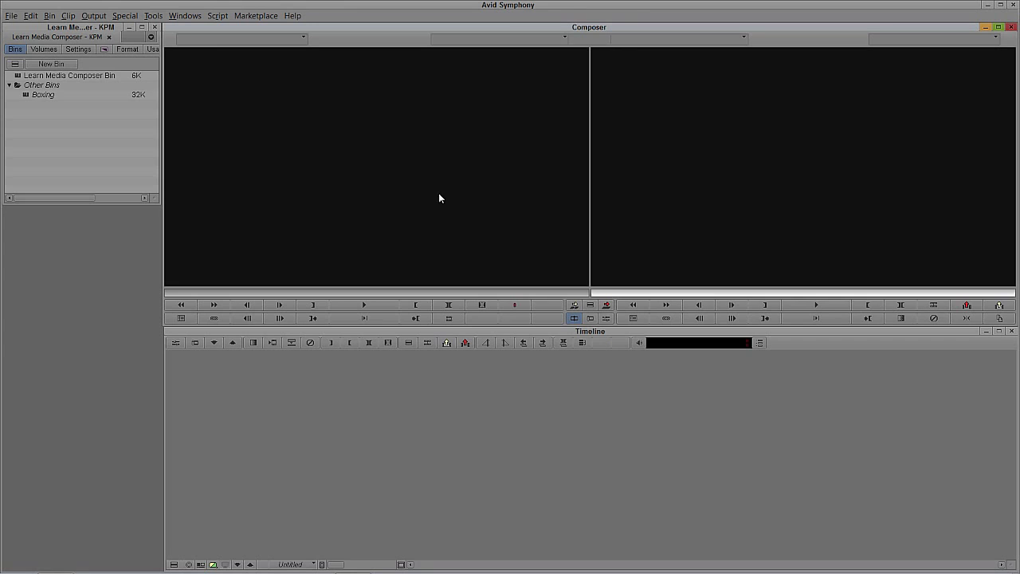
double_click(26, 96)
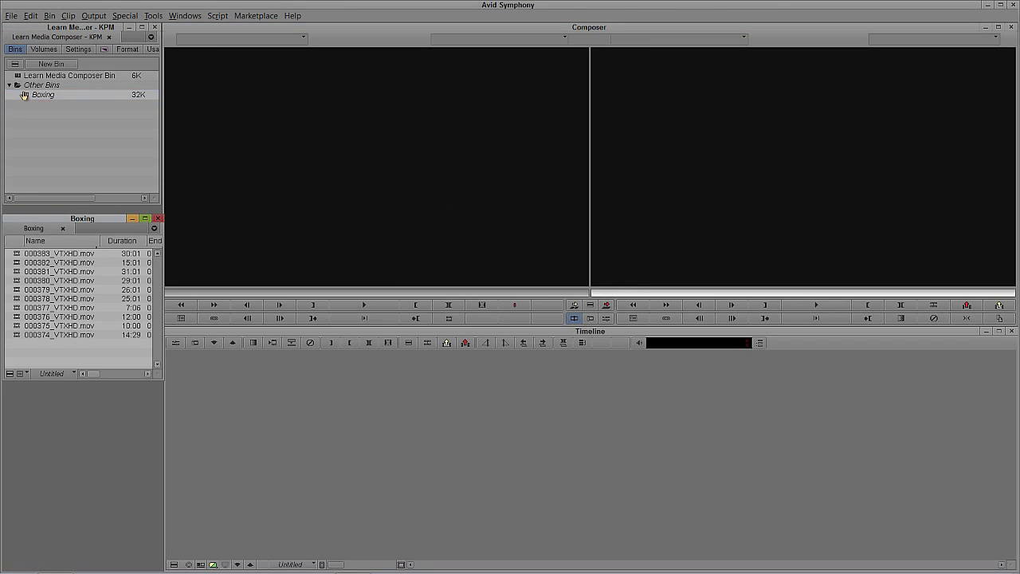
double_click(14, 271)
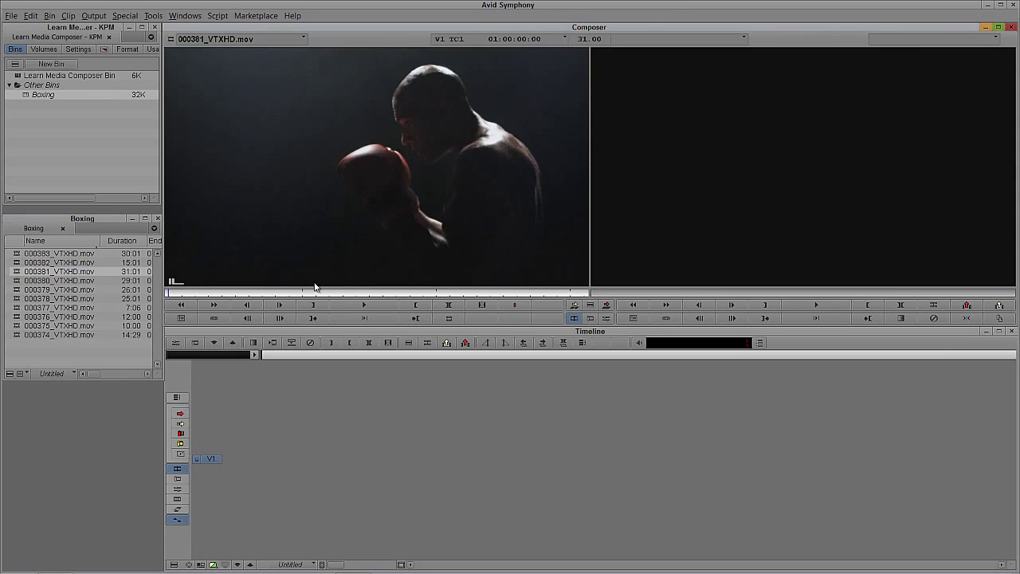
drag(312, 293, 259, 293)
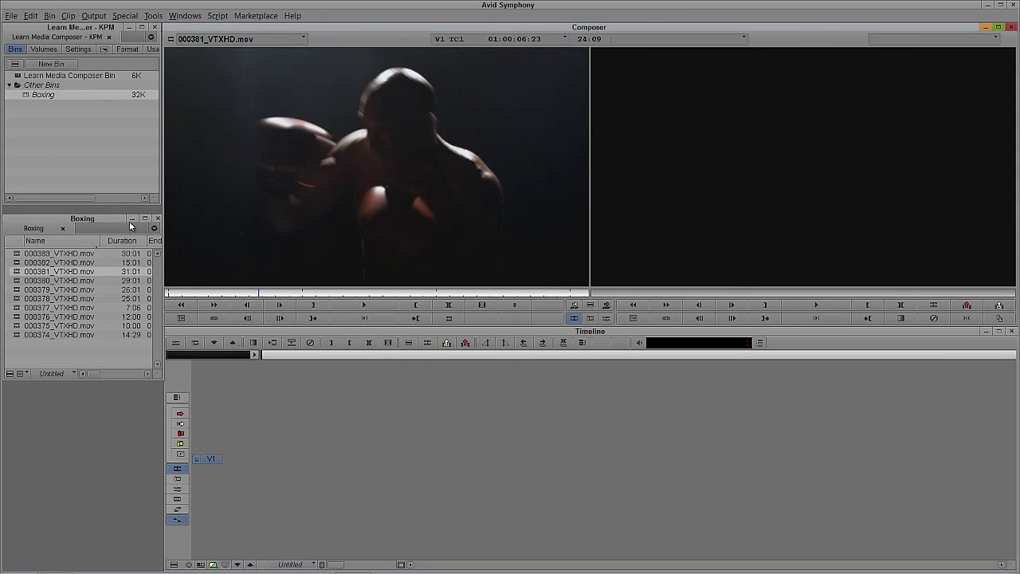
click(157, 218)
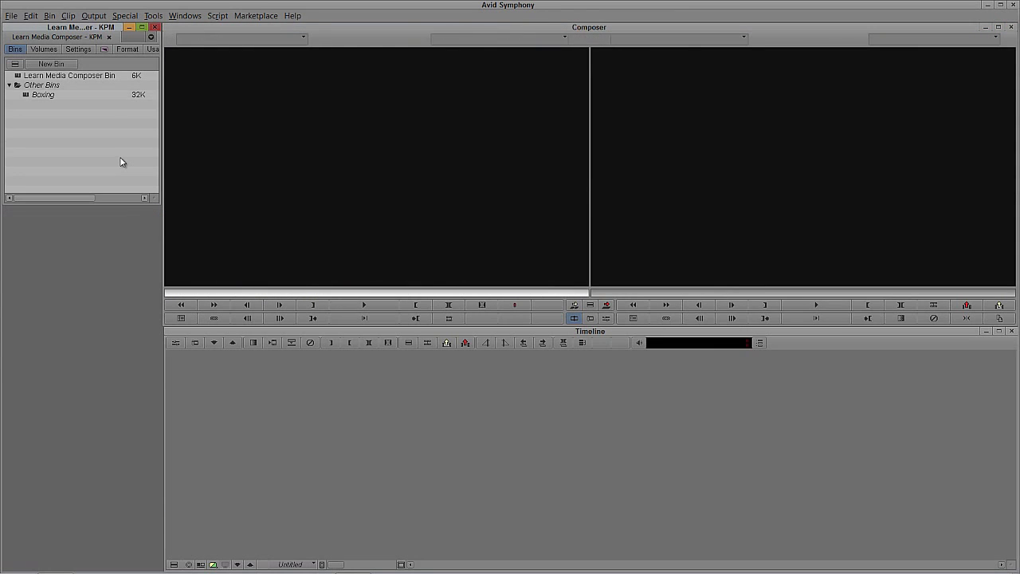
Step: Open the Gliding bin from the Stock Footage project folder
key(ctrl+o)
click(594, 179)
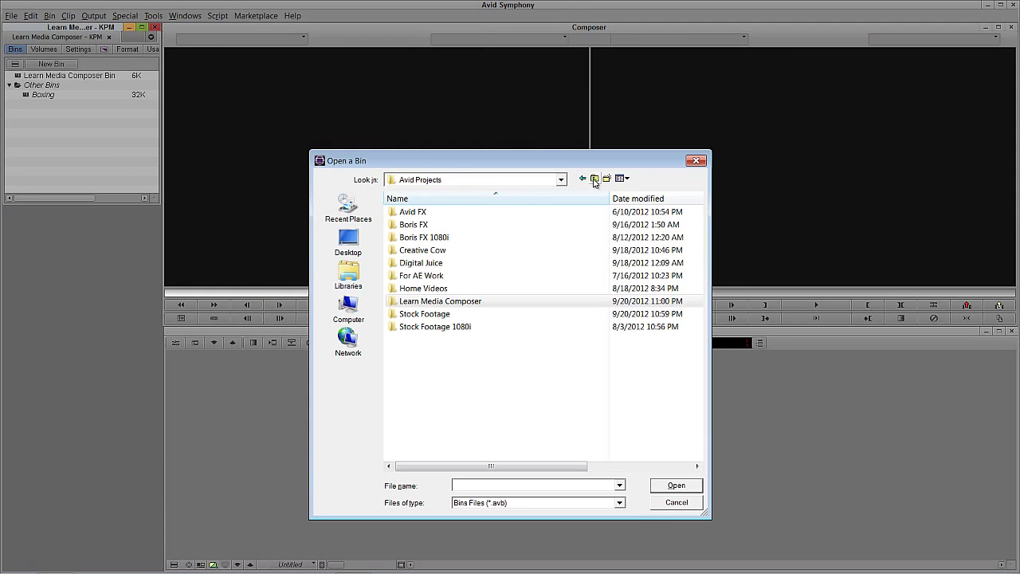
double_click(429, 314)
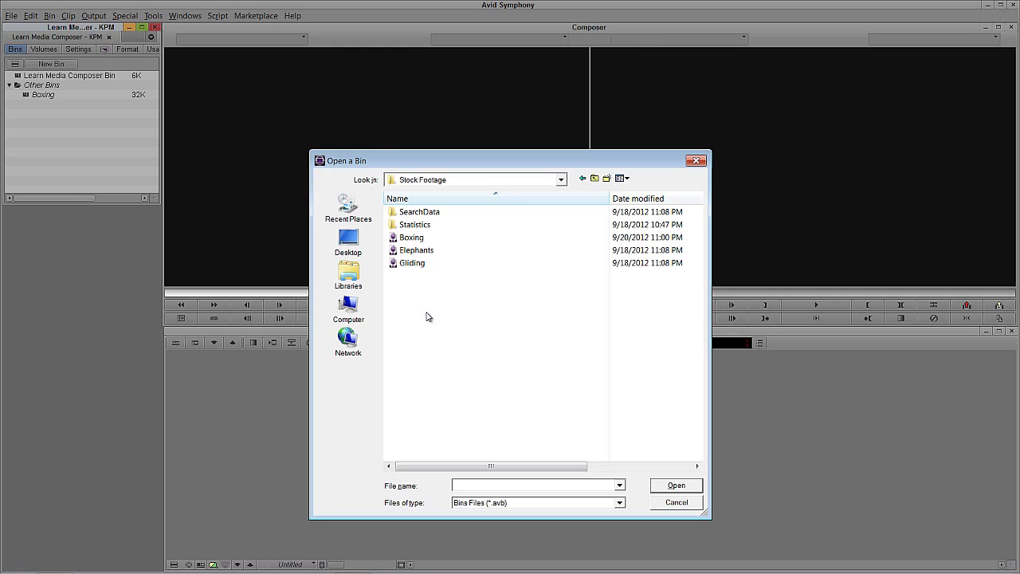
double_click(413, 263)
Step: Load 000940_VTXHD.mov as the source and mark its In point at 01:00:05:10 and Out point at 01:00:10:10
double_click(32, 296)
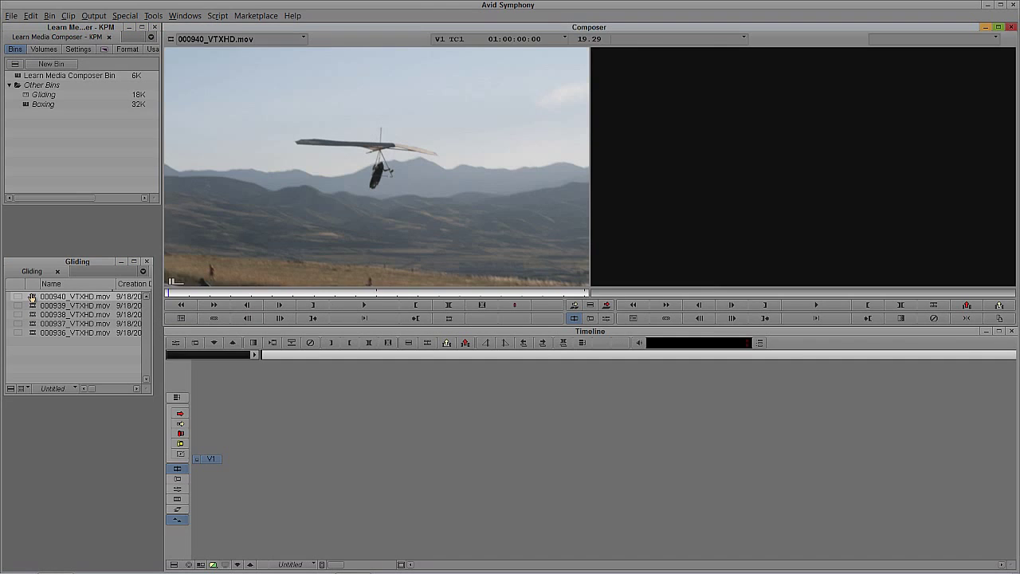
mouse_move(273, 295)
mouse_down()
mouse_move(329, 292)
mouse_move(279, 292)
mouse_up()
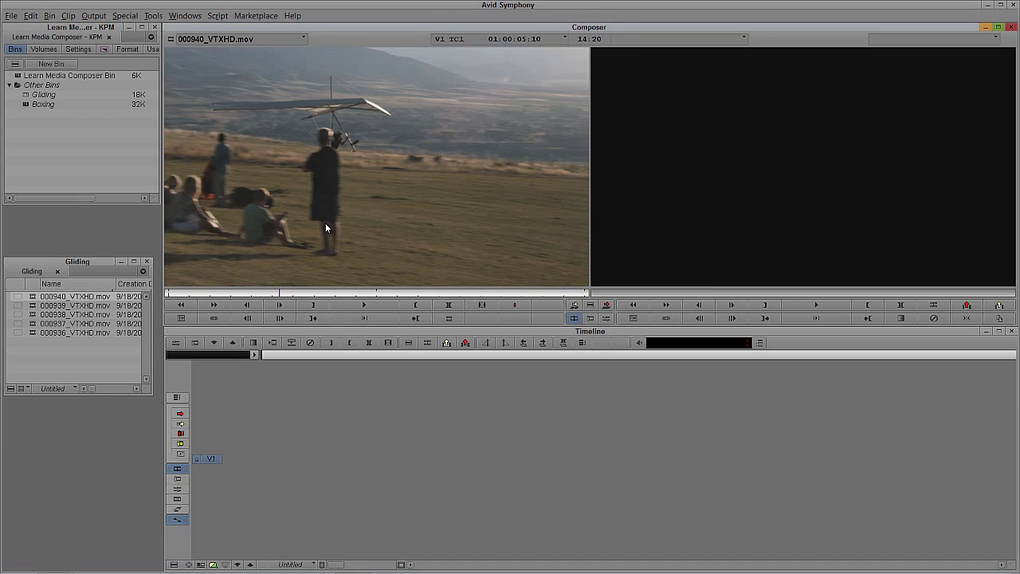
key(i)
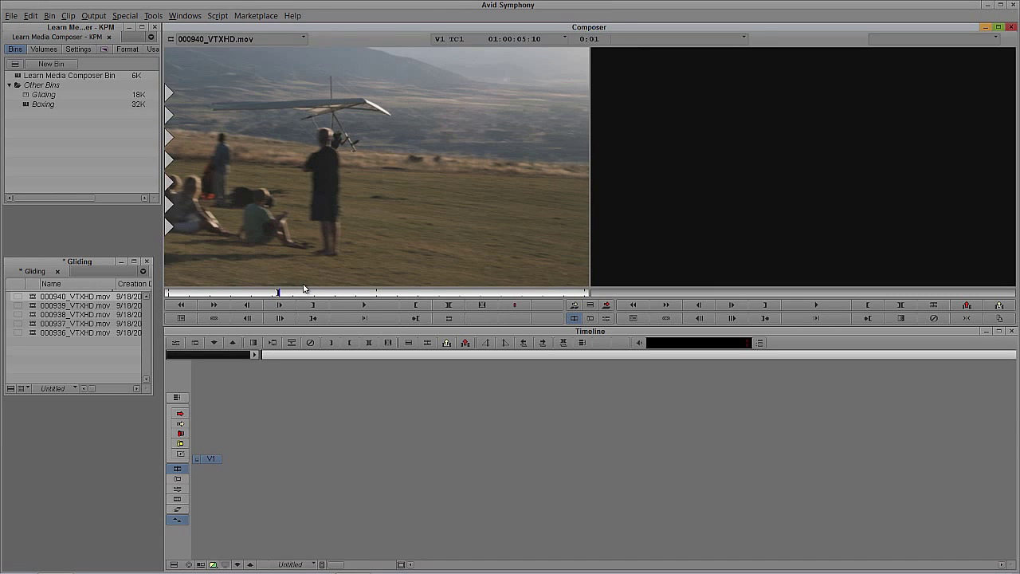
drag(326, 291, 386, 281)
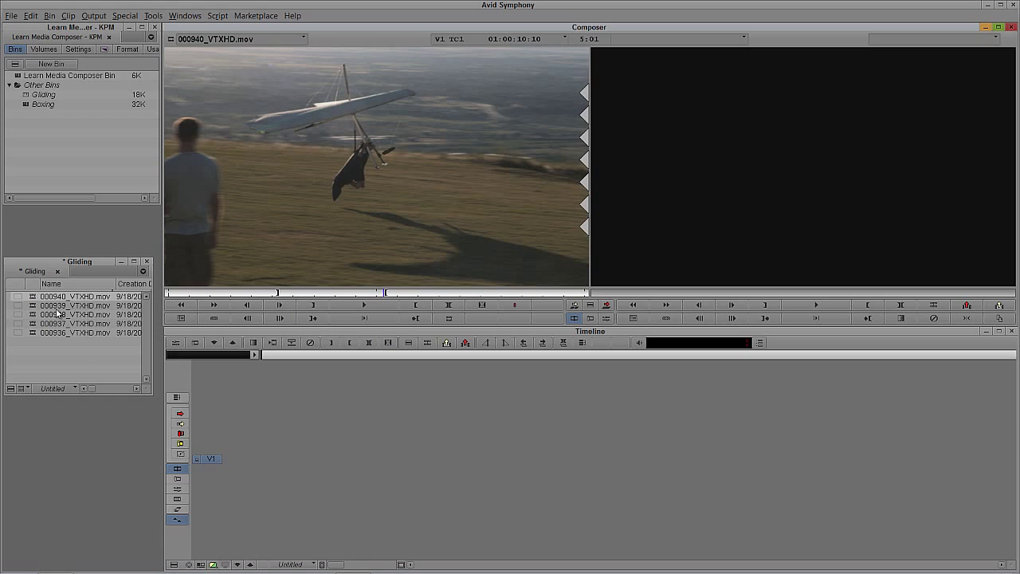
Step: Open the Learn Media Composer Bin and splice the marked 000940_VTXHD.mov section into a new sequence stored there
double_click(16, 77)
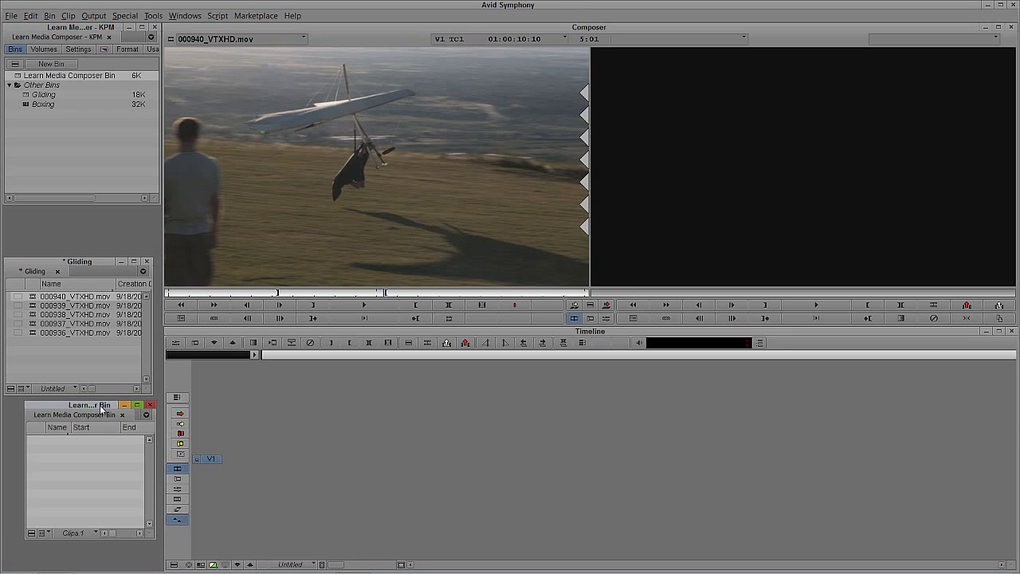
drag(101, 407, 82, 410)
key(v)
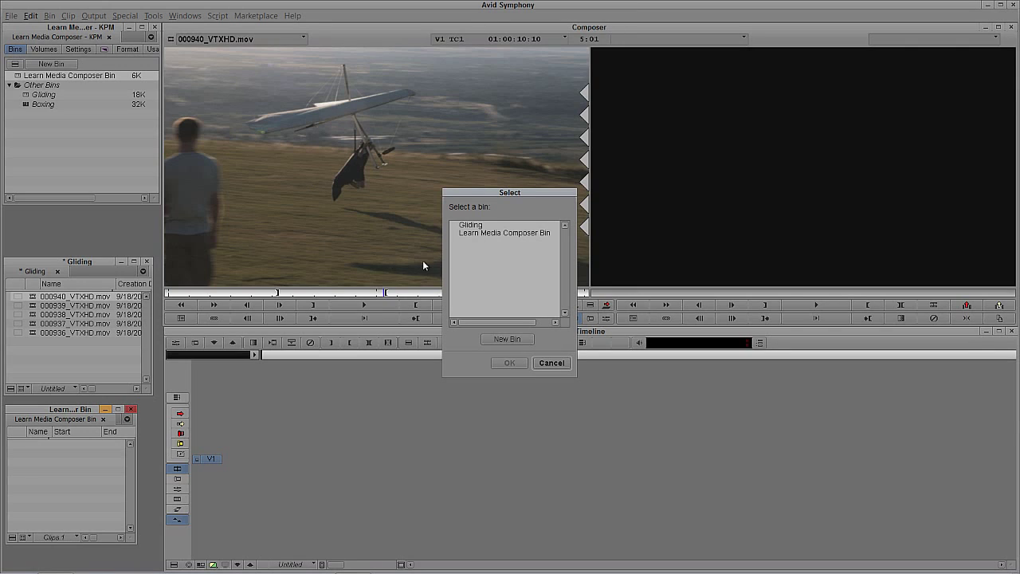
click(494, 233)
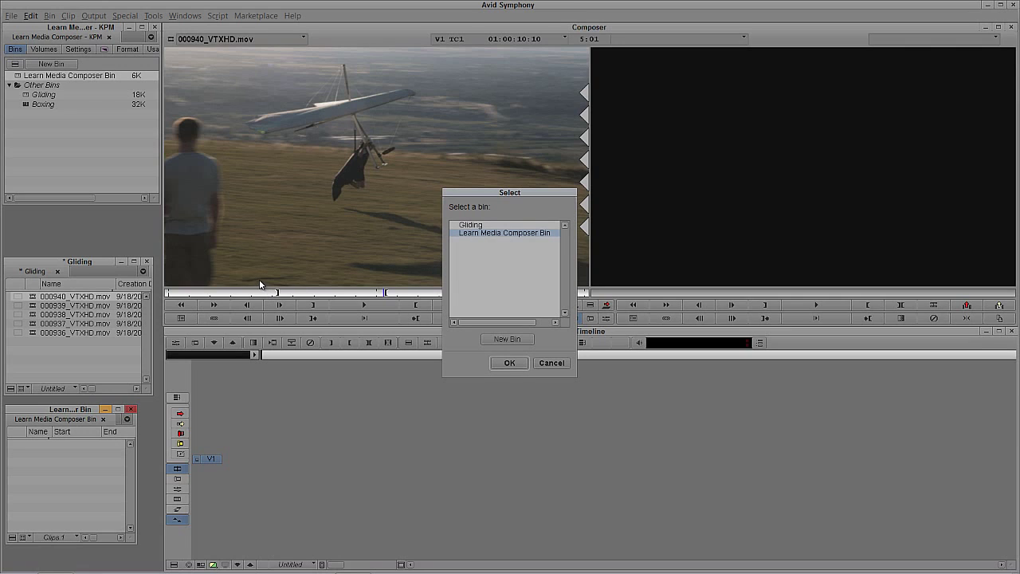
click(506, 363)
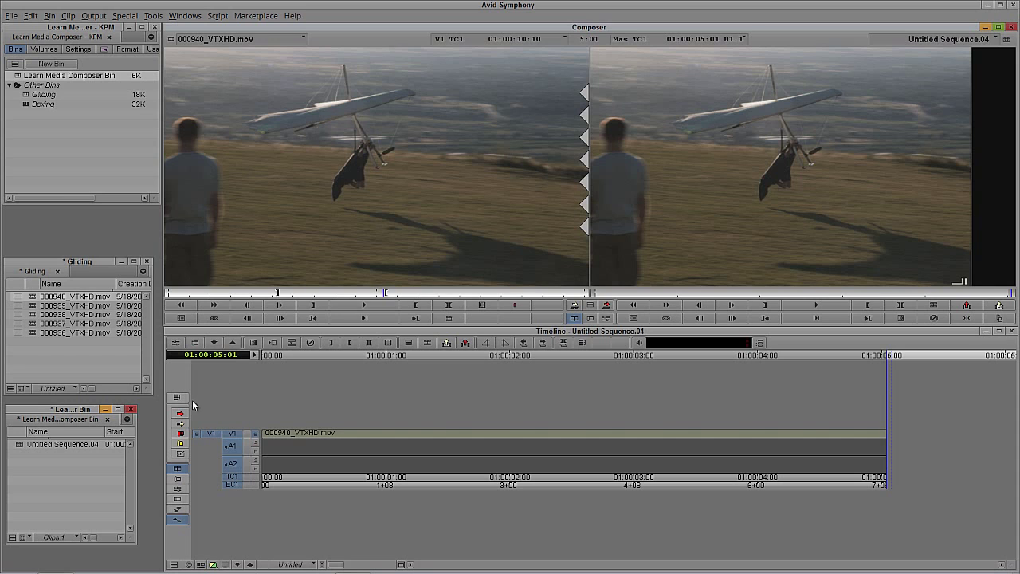
Step: Mark a section of 000937_VTXHD.mov about 6:04 long ending at 01:00:14:00 and splice it after the first clip
double_click(32, 324)
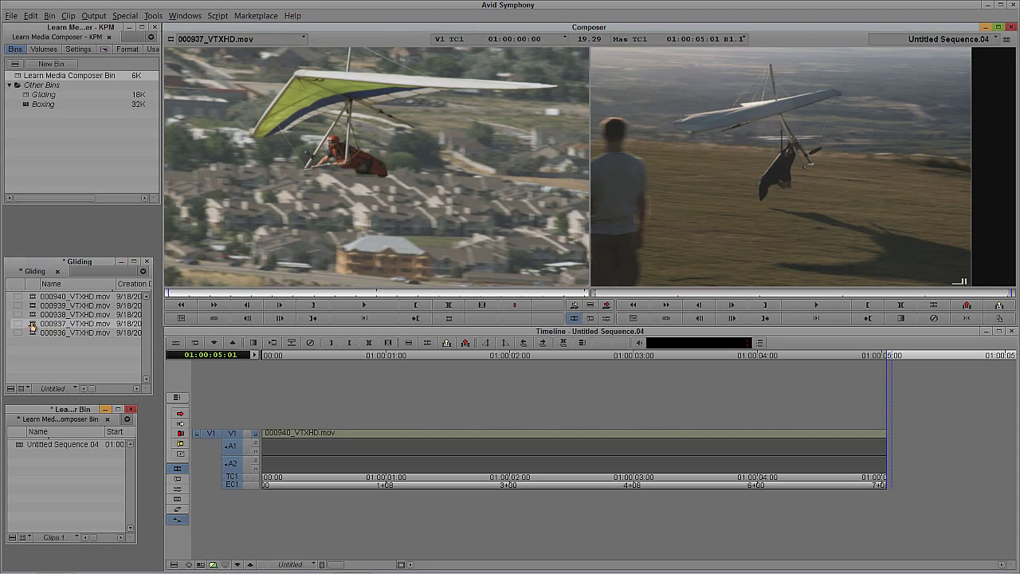
drag(303, 294, 461, 293)
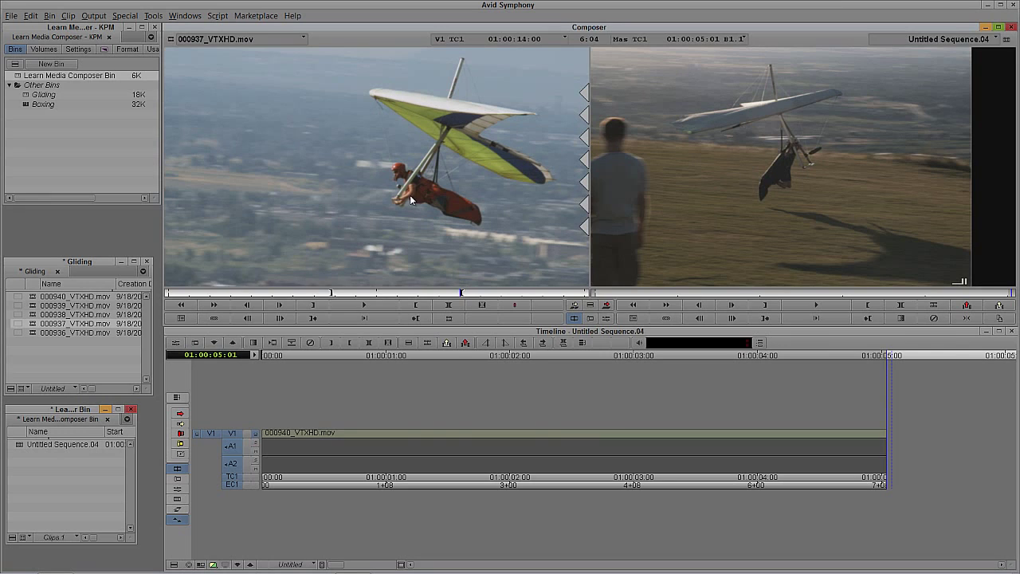
key(v)
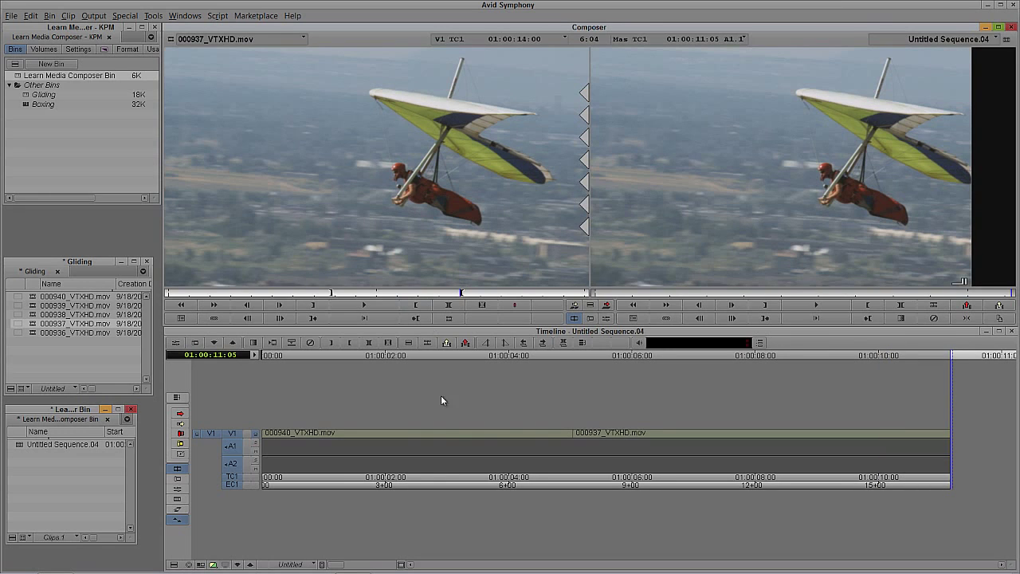
Step: Scrub the sequence's first clip to 01:00:04:18, and open the Effect Palette with the Blend category shown
drag(435, 436, 444, 410)
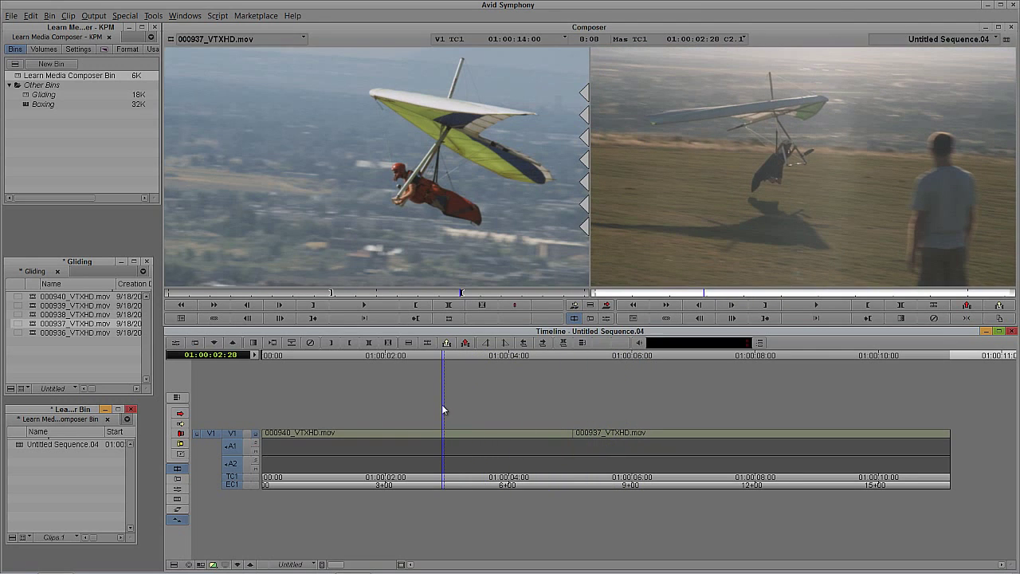
drag(513, 434, 546, 438)
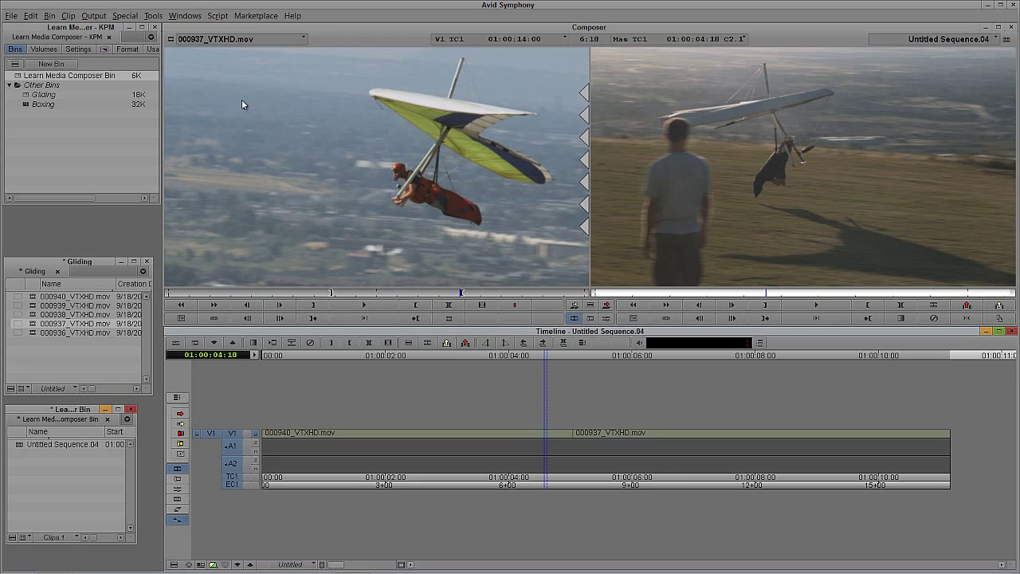
click(154, 16)
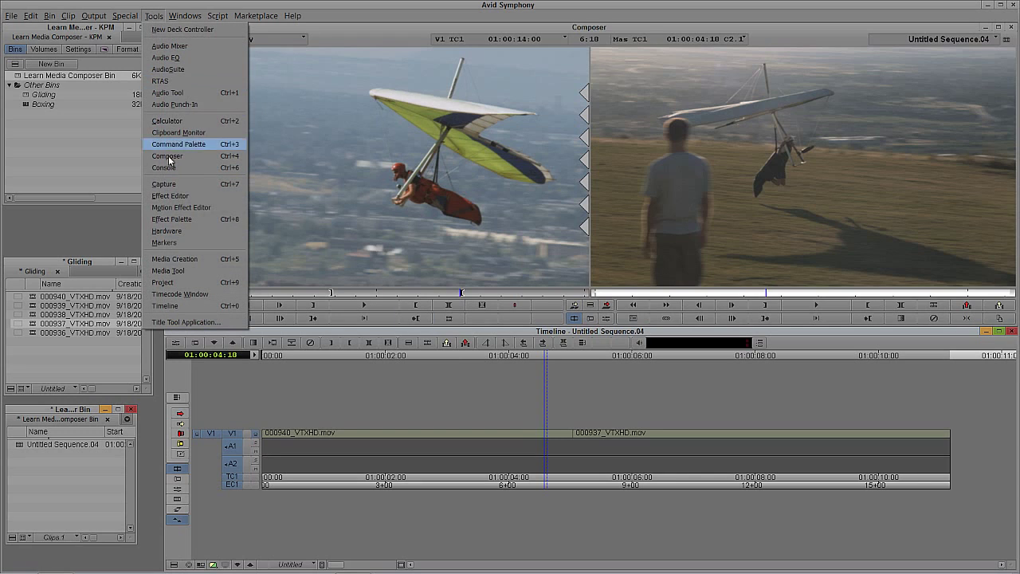
click(761, 206)
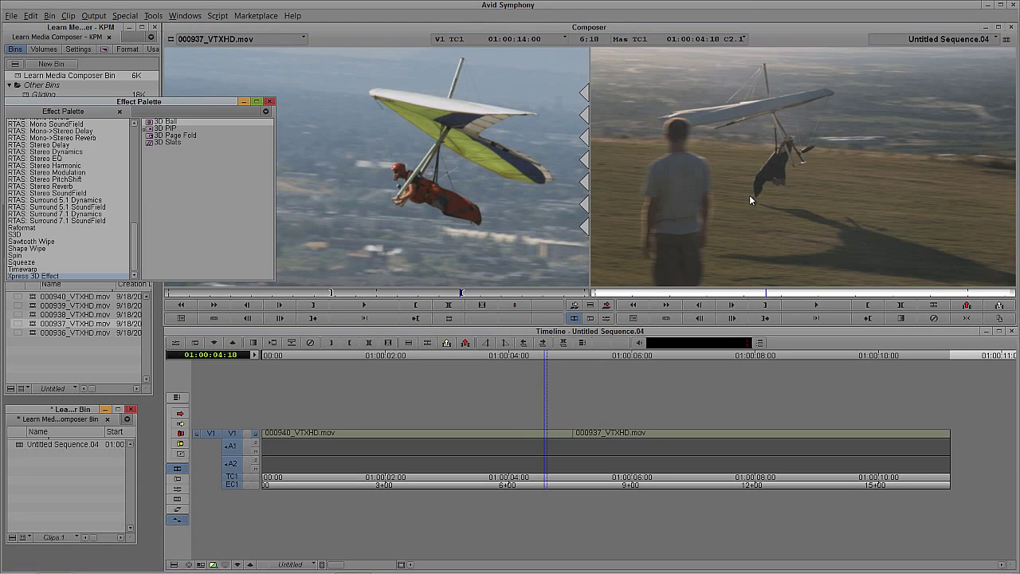
drag(177, 108, 394, 134)
drag(353, 266, 353, 163)
click(298, 151)
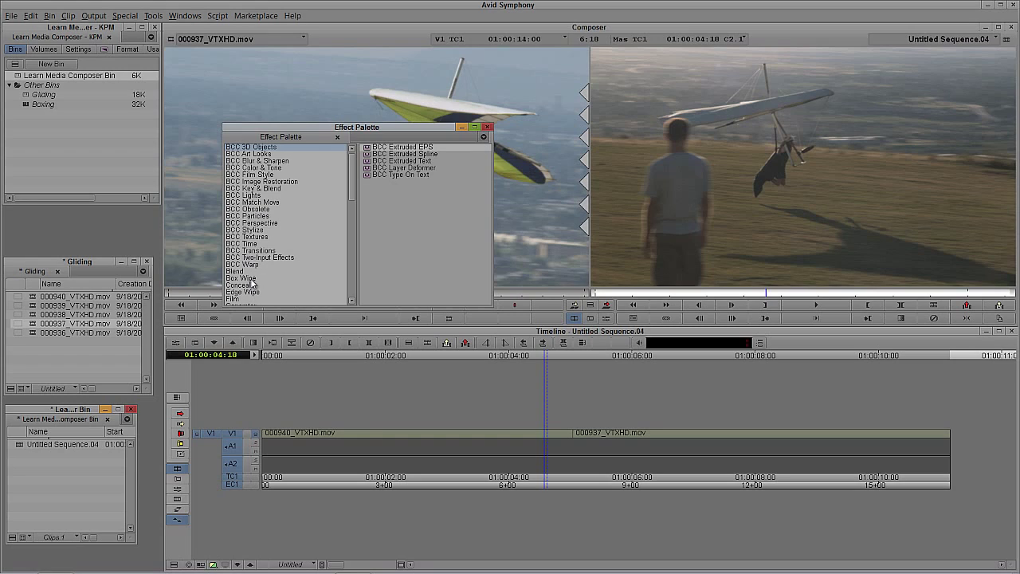
click(252, 273)
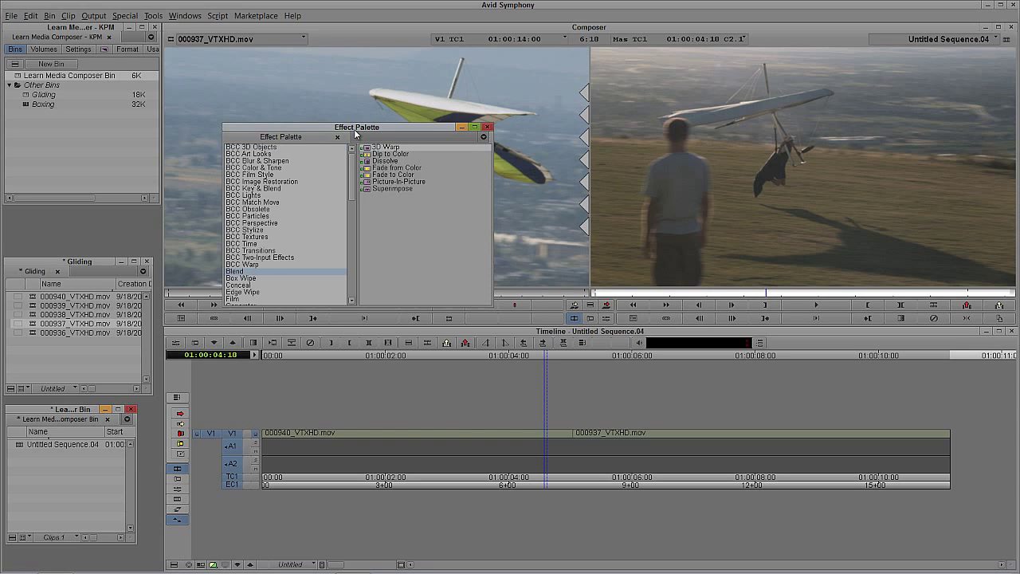
Step: Apply the Dissolve effect to the cut between 000940_VTXHD.mov and 000937_VTXHD.mov
drag(347, 136, 162, 133)
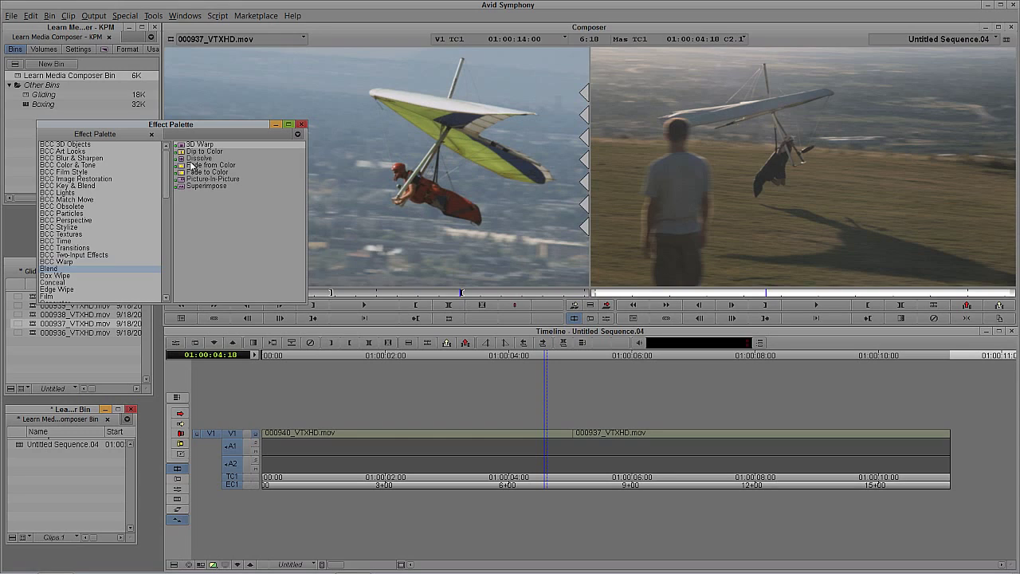
click(183, 158)
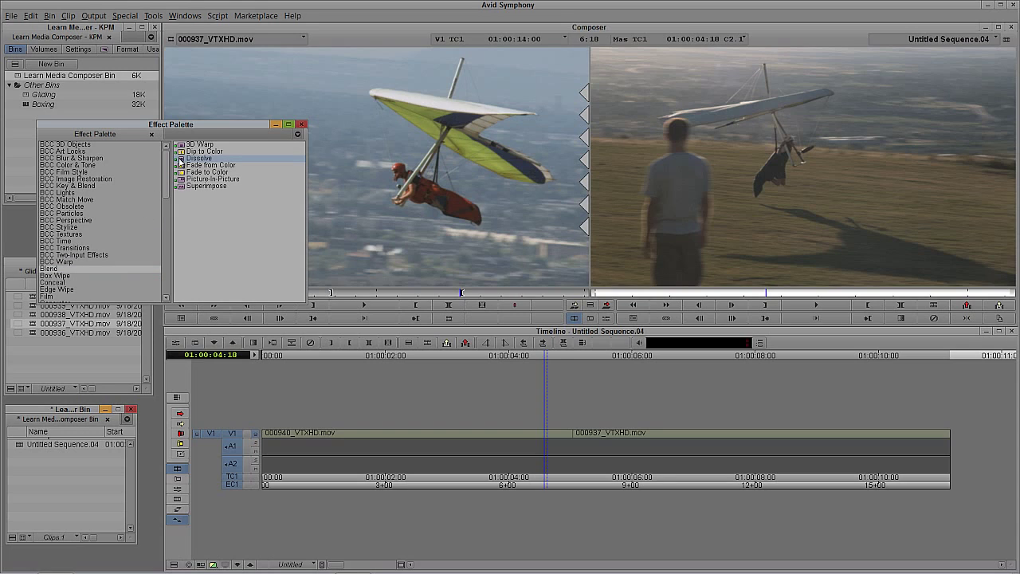
drag(183, 163, 573, 442)
Step: Play the sequence from 01:00:04:09 through the dissolve to check the transition
drag(573, 443, 504, 438)
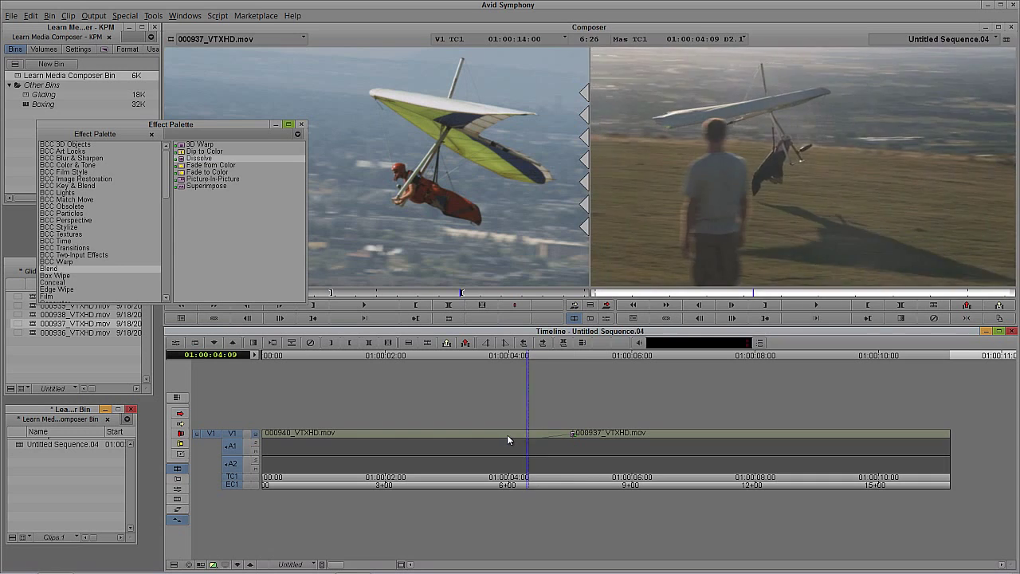
key(space)
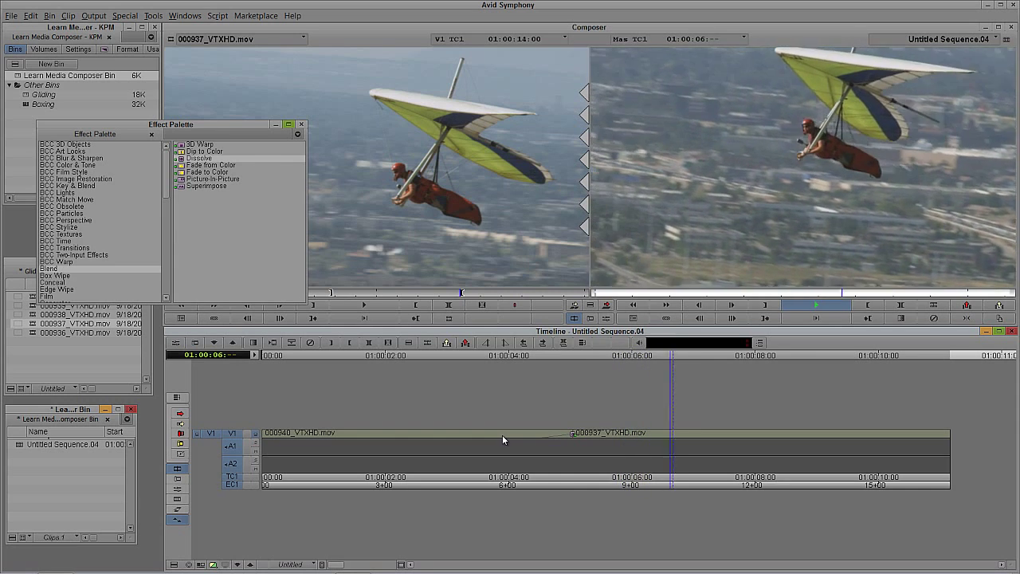
key(space)
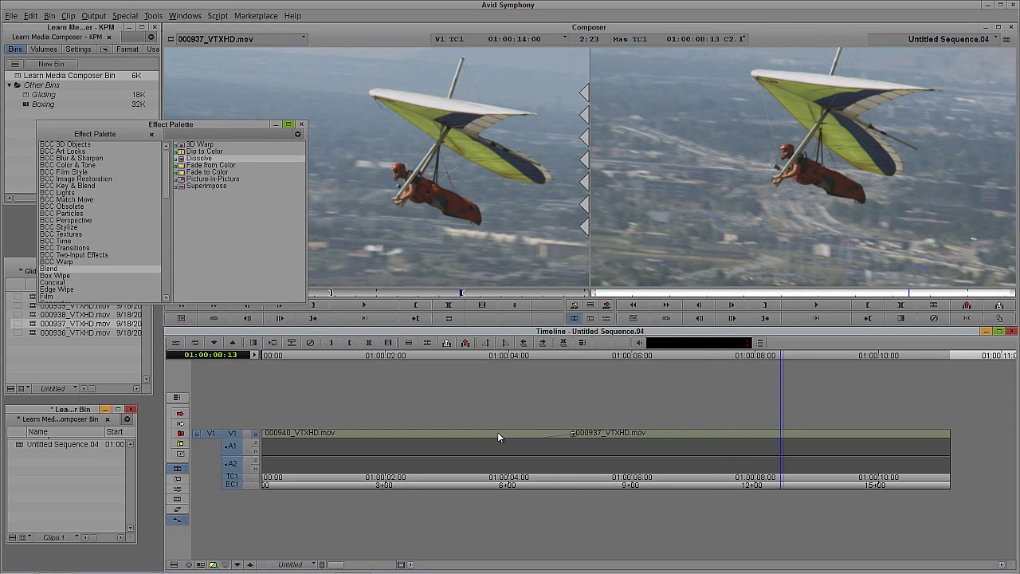
Step: Close the floating Effect Palette and display the effects list in the project window instead
click(300, 125)
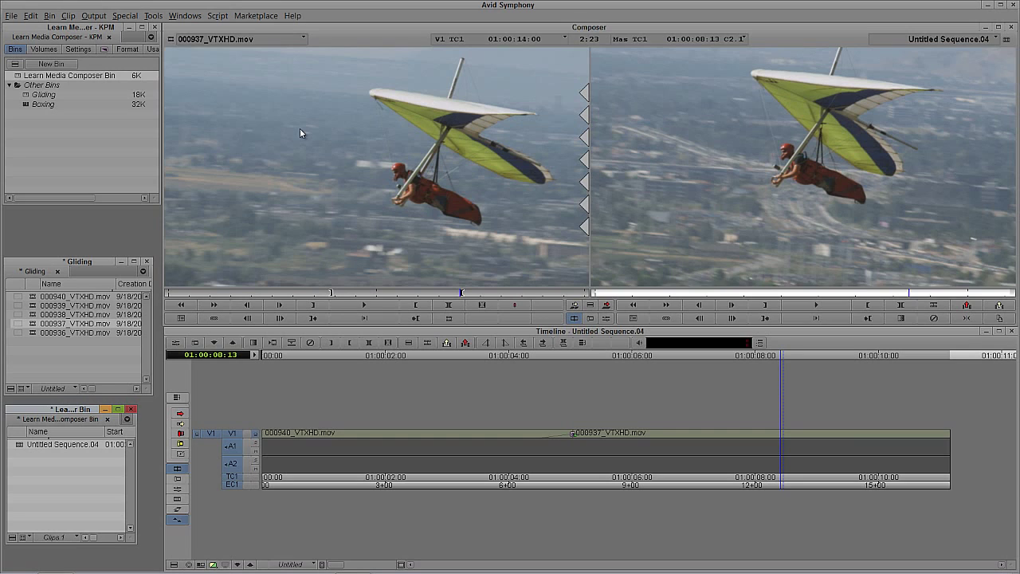
click(105, 51)
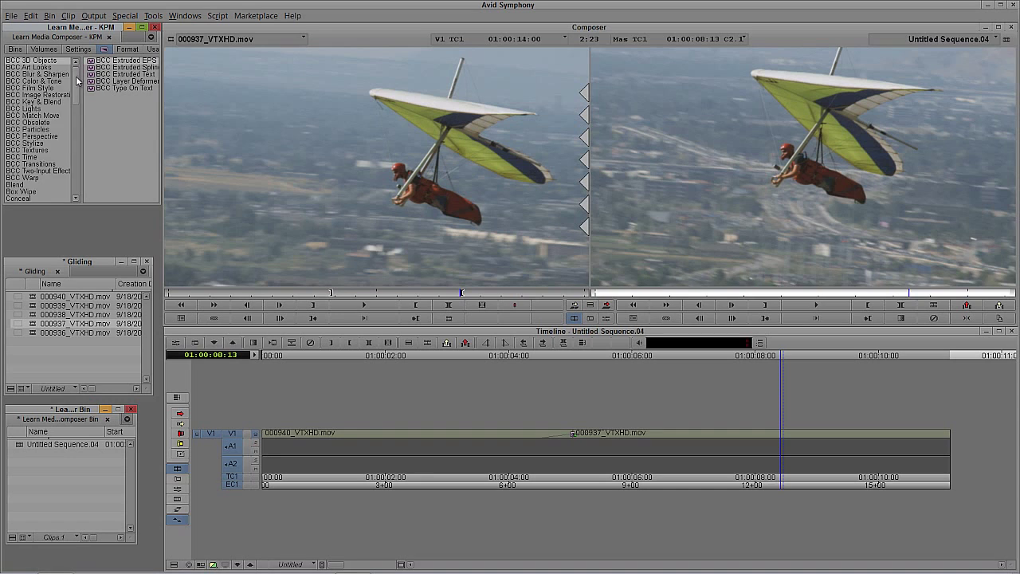
mouse_move(76, 80)
mouse_down()
mouse_move(80, 172)
mouse_move(82, 83)
mouse_up()
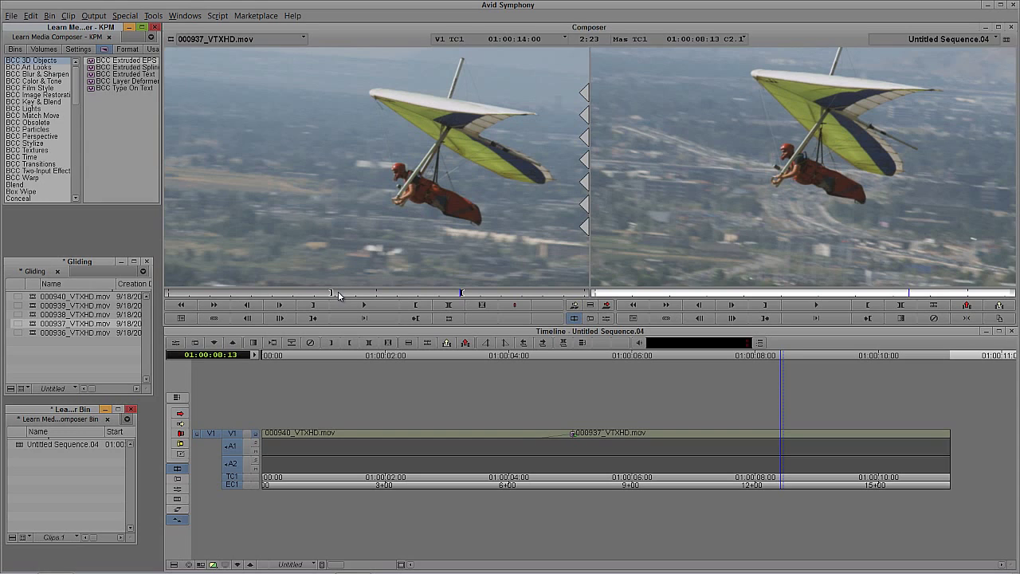
Step: Park the playhead on the dissolve between the two clips at 01:00:05:00
click(502, 437)
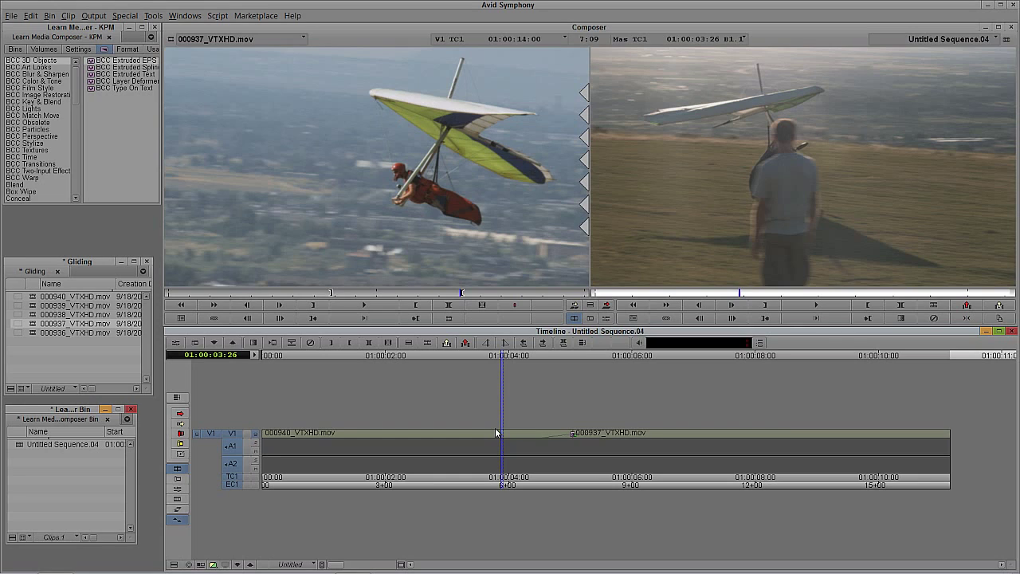
drag(495, 433, 571, 437)
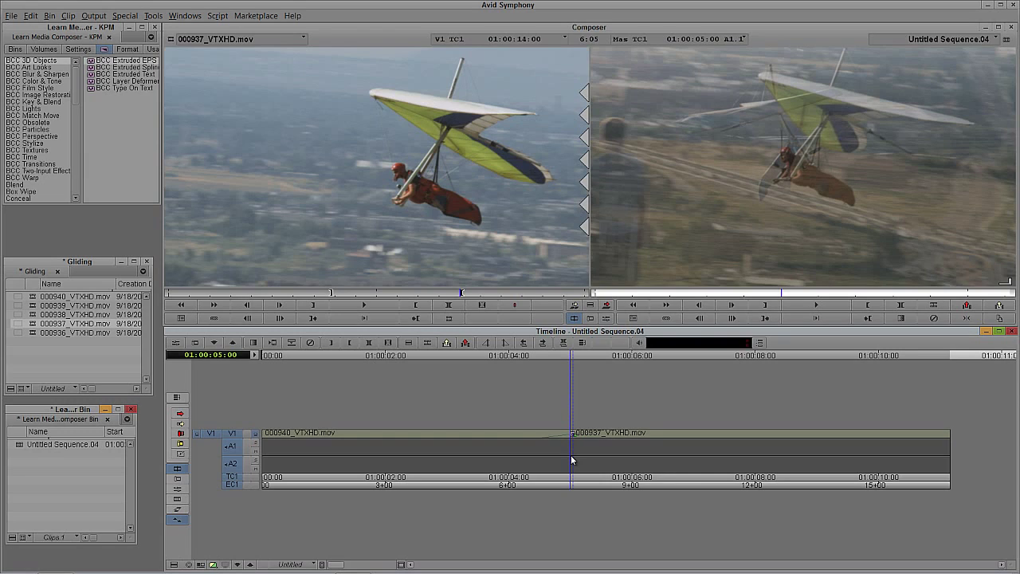
click(232, 450)
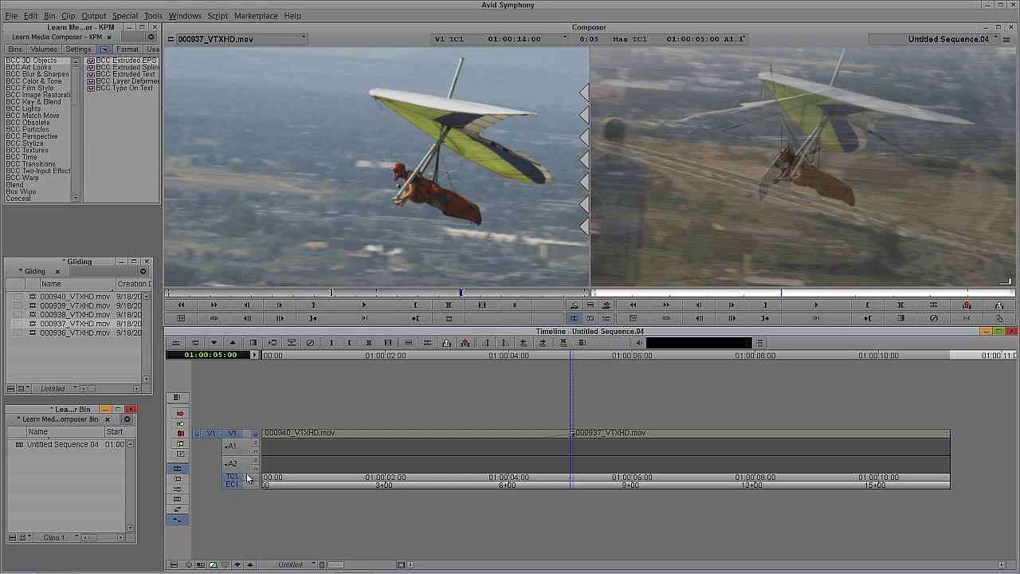
Step: Remove the Dissolve effect from the cut between 000940_VTXHD.mov and 000937_VTXHD.mov, testing undo and redo on the removal
click(311, 343)
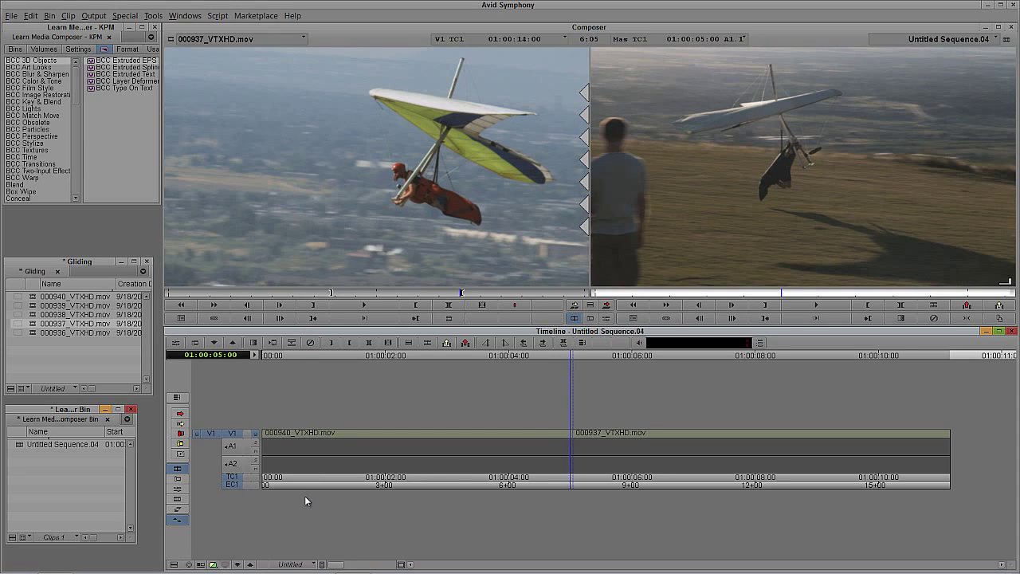
key(ctrl+z)
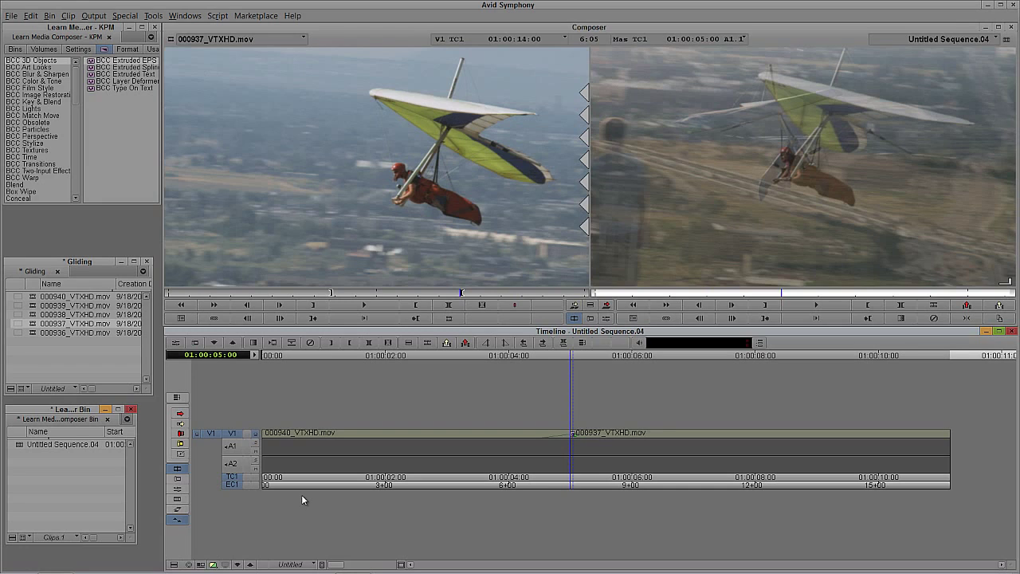
key(ctrl+r)
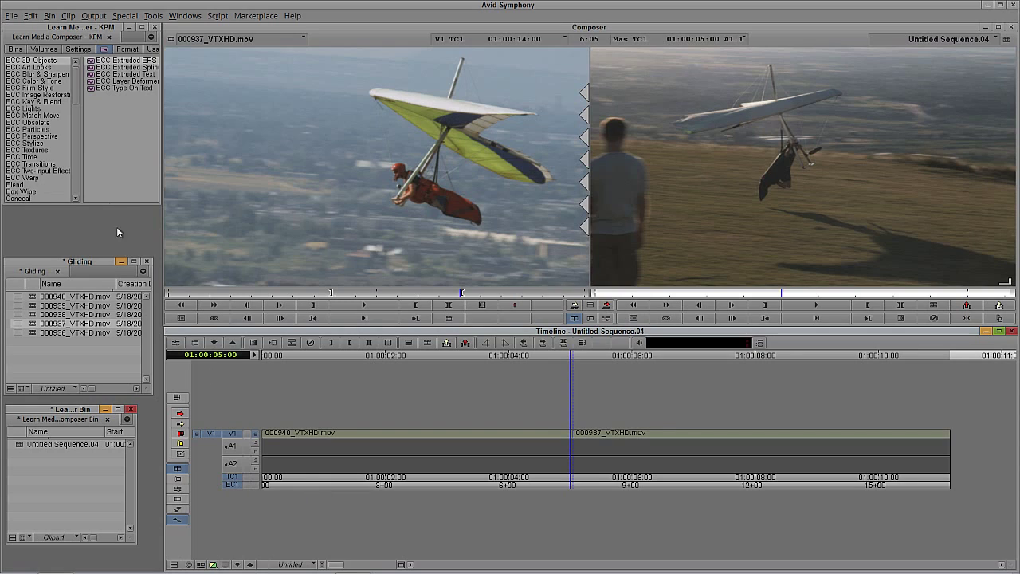
Step: Use Quick Transition to try a 12-frame dissolve centered on the cut near 01:00:04:29, and undo it
click(38, 185)
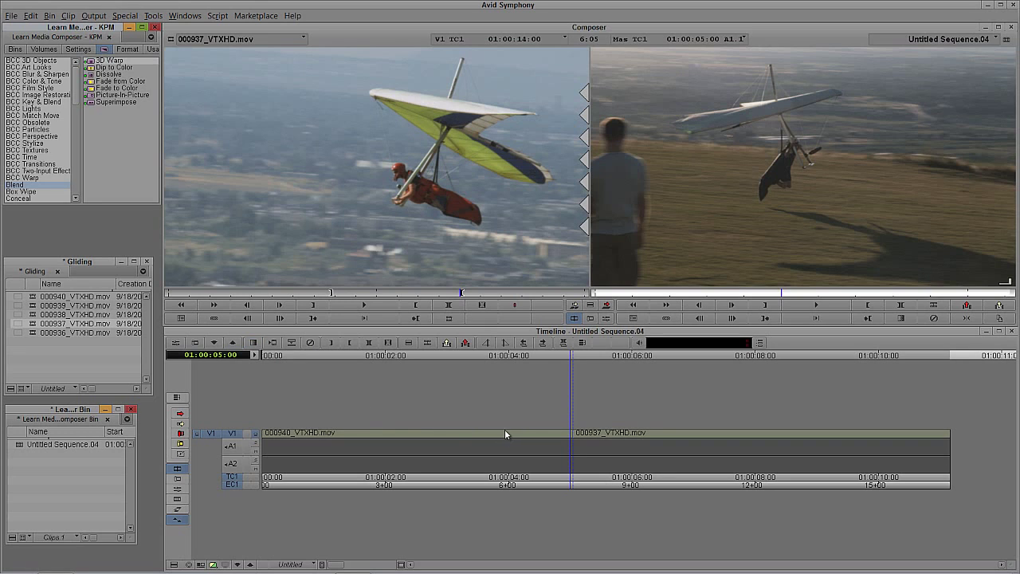
click(568, 437)
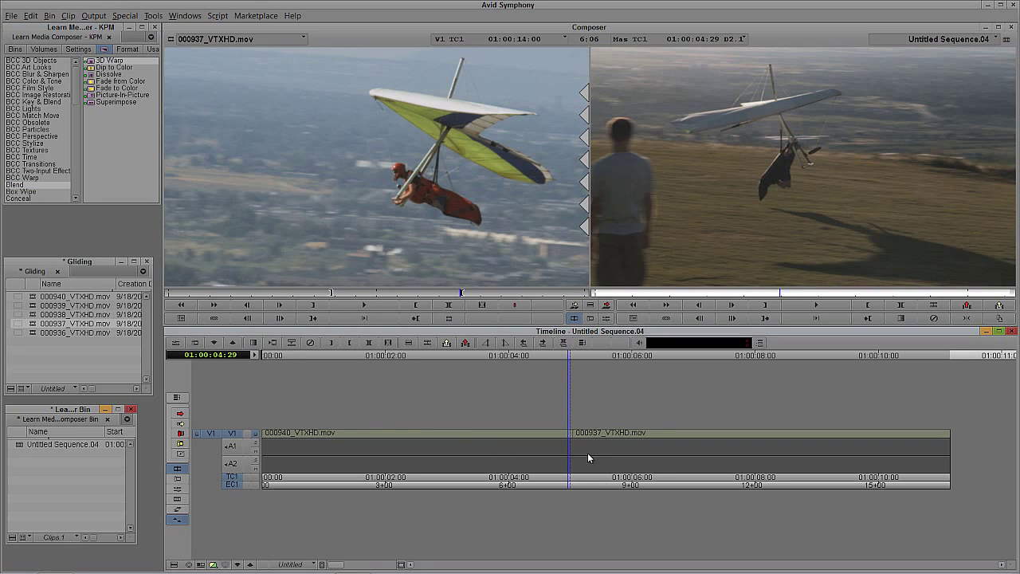
key(backslash)
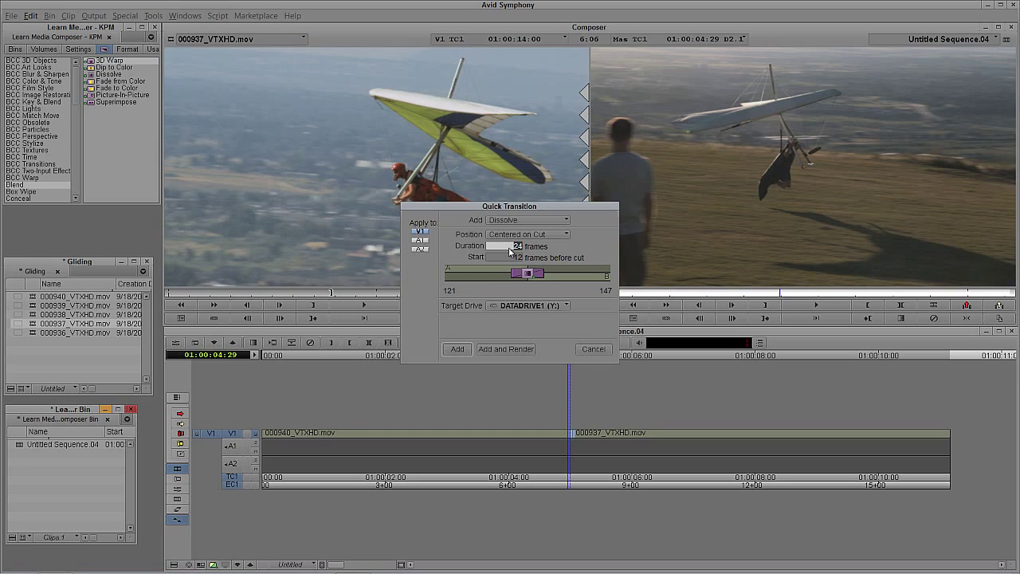
text(12)
click(455, 350)
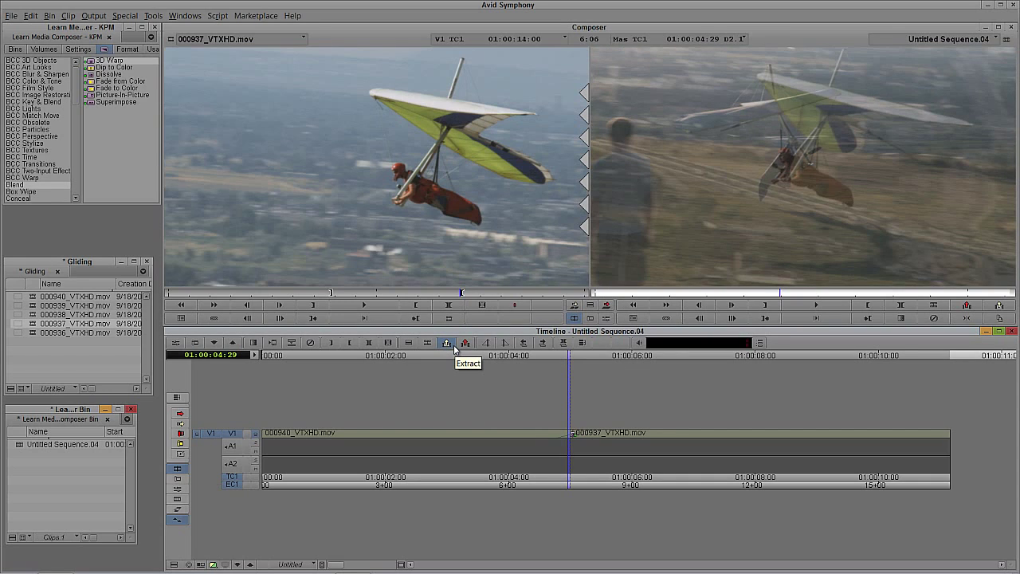
key(ctrl+z)
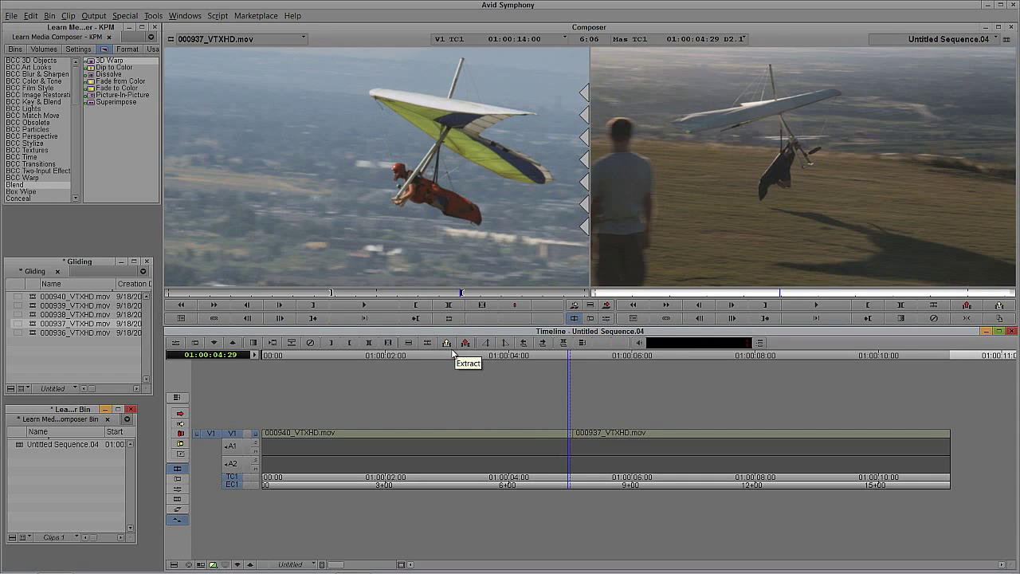
Step: Add the centered dissolve again through Quick Transition with the remembered 12-frame duration, and undo it
key(backslash)
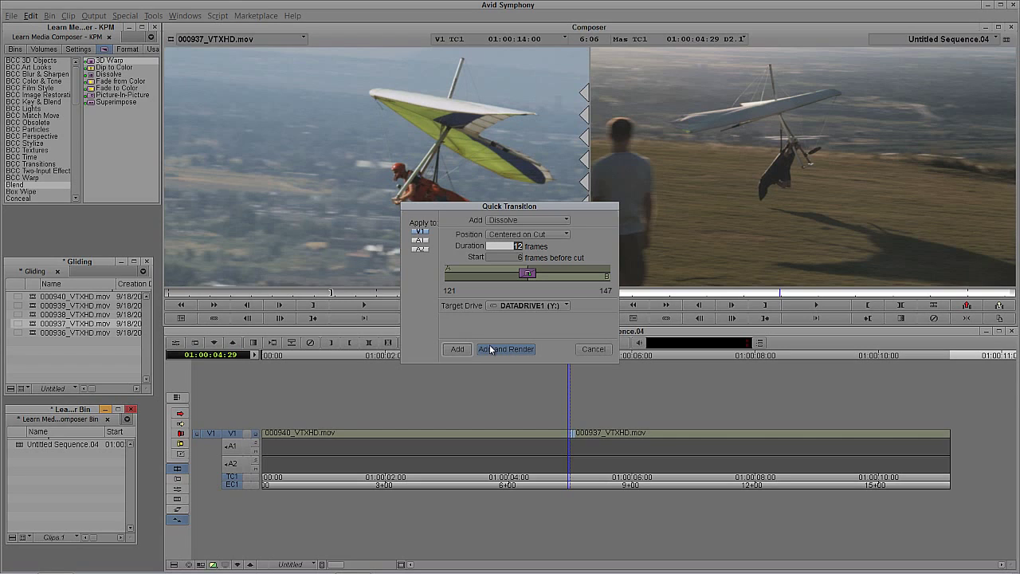
click(488, 345)
click(459, 349)
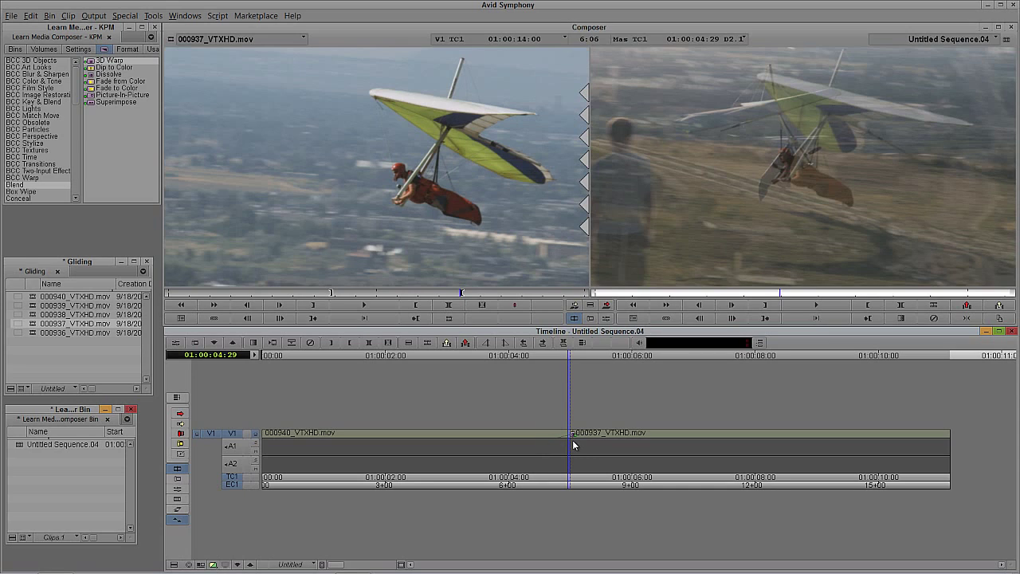
key(ctrl+z)
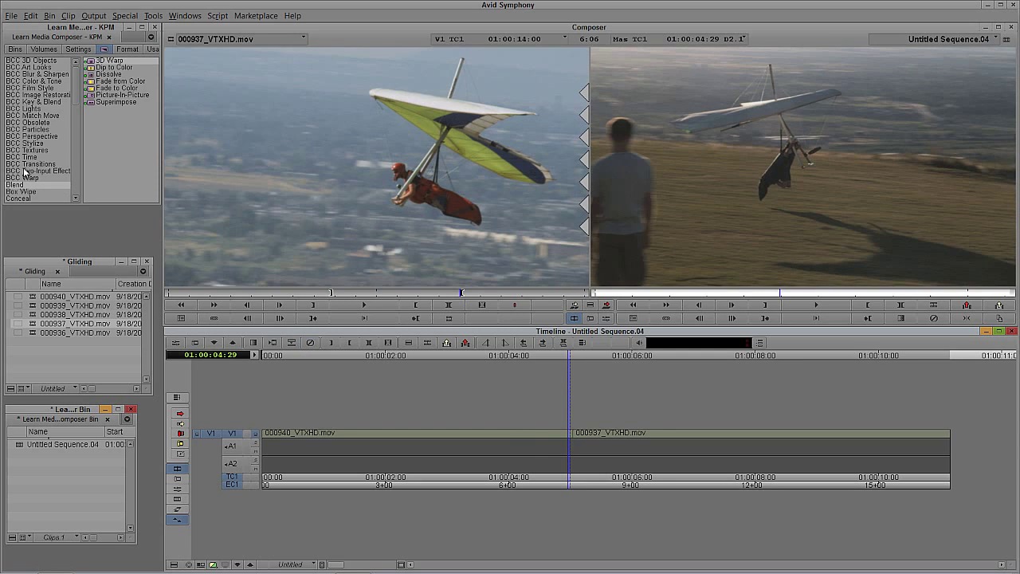
Step: Apply the BCC Swish Pan effect from BCC Transitions to the cut and play the sequence from 01:00:03:09
click(24, 164)
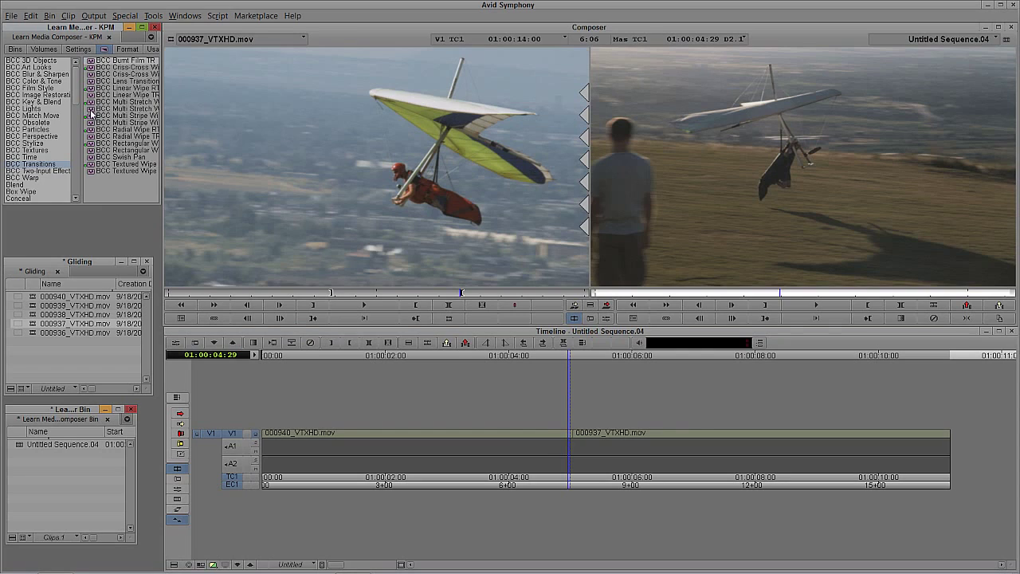
click(92, 157)
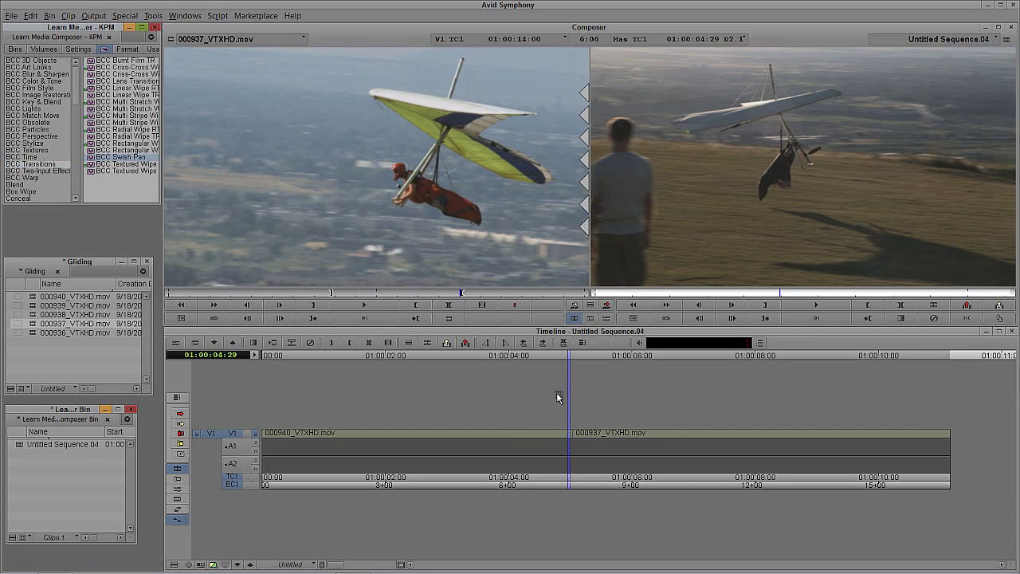
drag(562, 431, 562, 432)
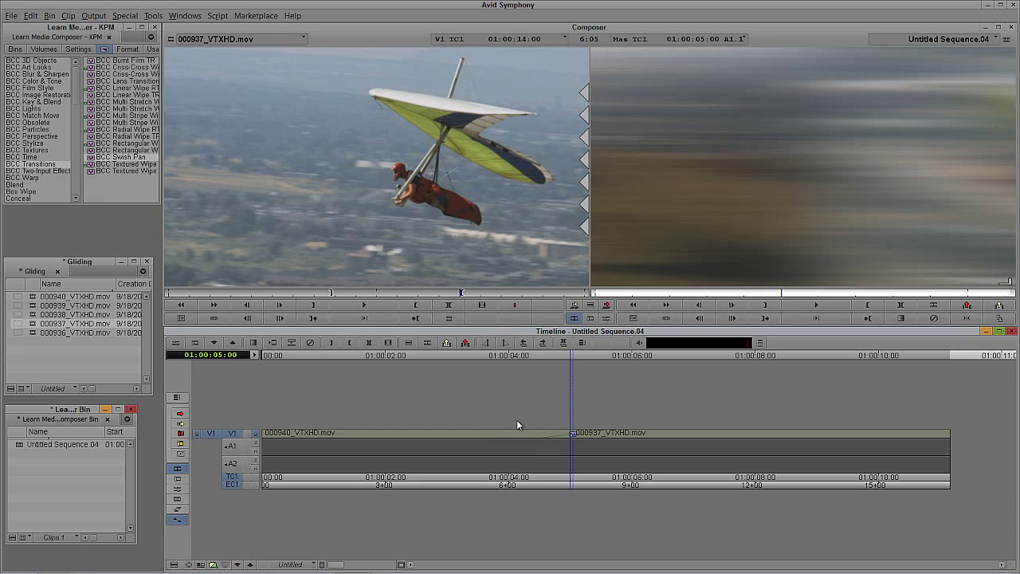
drag(516, 425, 467, 443)
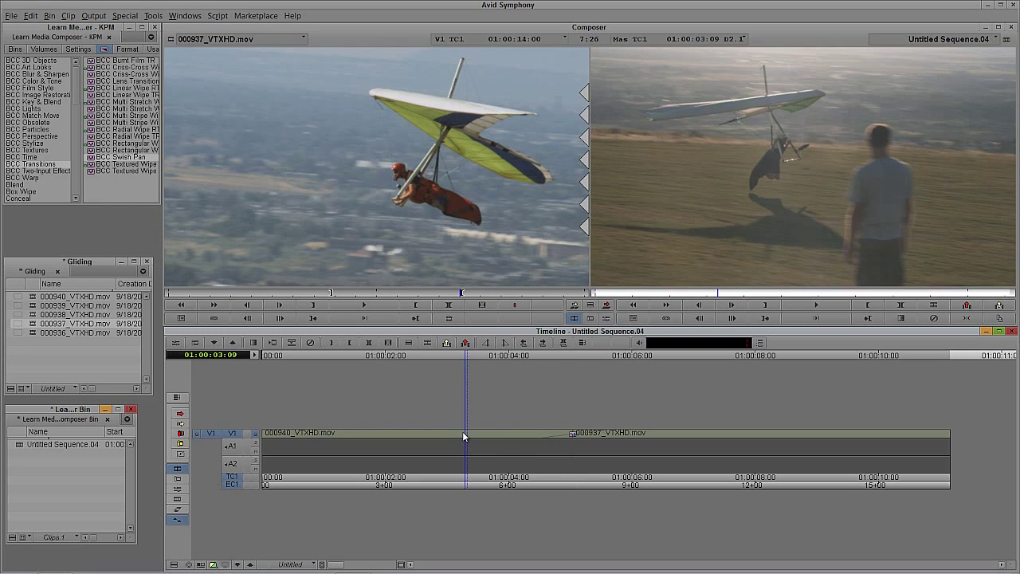
key(space)
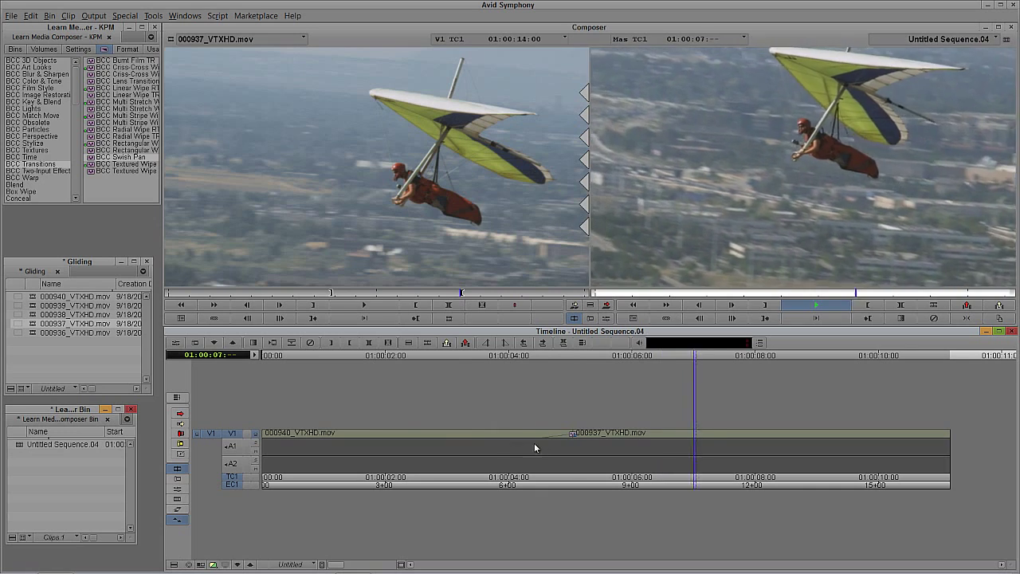
Step: Render the Swish Pan transition to DATADRIVE1 (Y:)
click(576, 439)
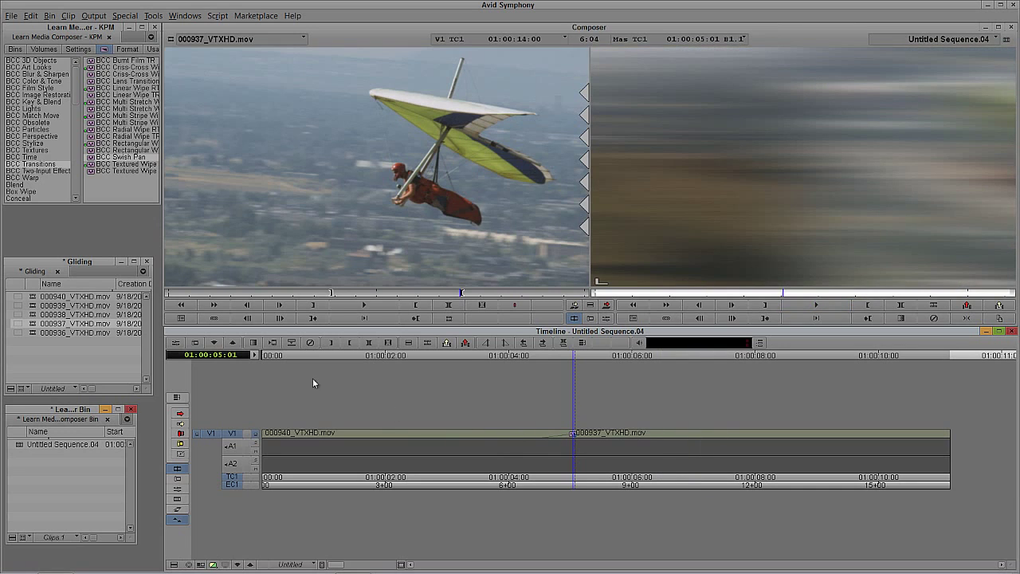
click(273, 343)
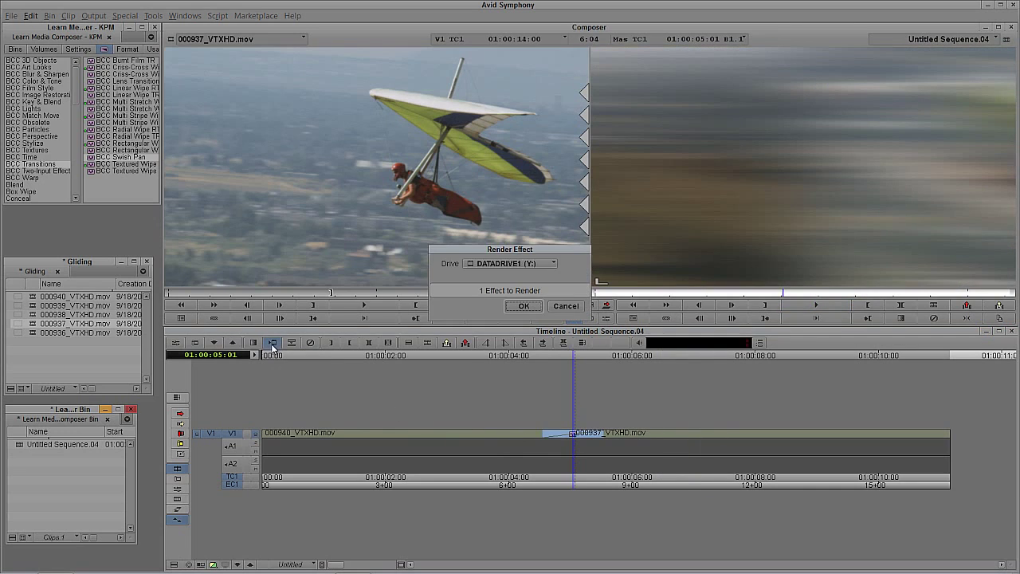
click(523, 307)
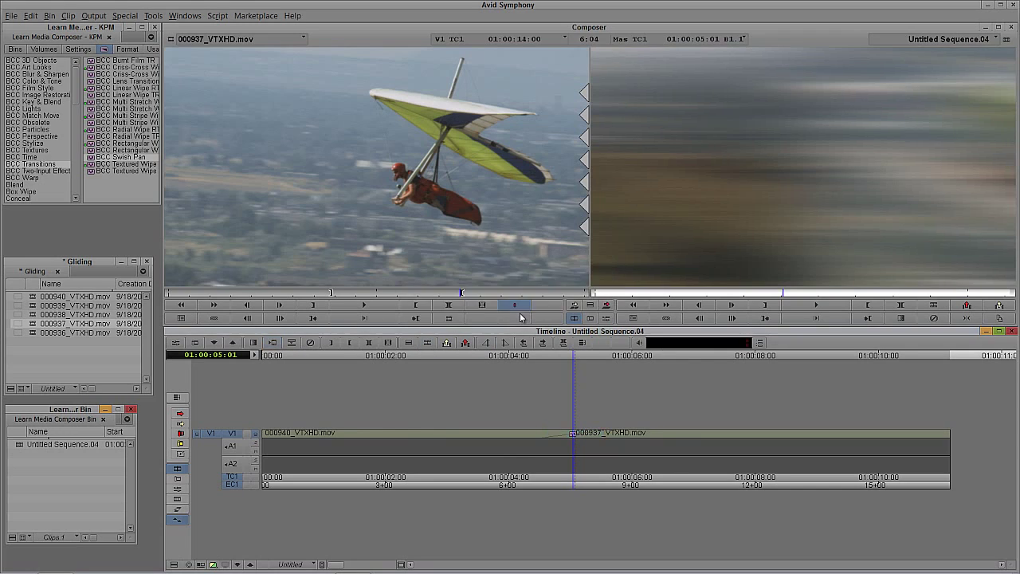
Step: Play the sequence from 01:00:03:06 through the rendered Swish Pan to check its playback
click(460, 436)
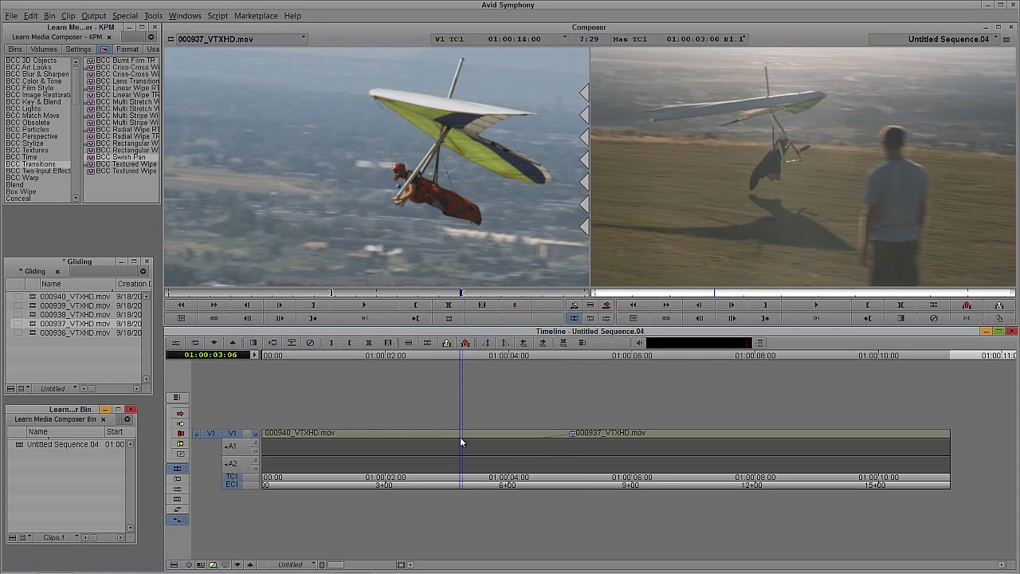
key(space)
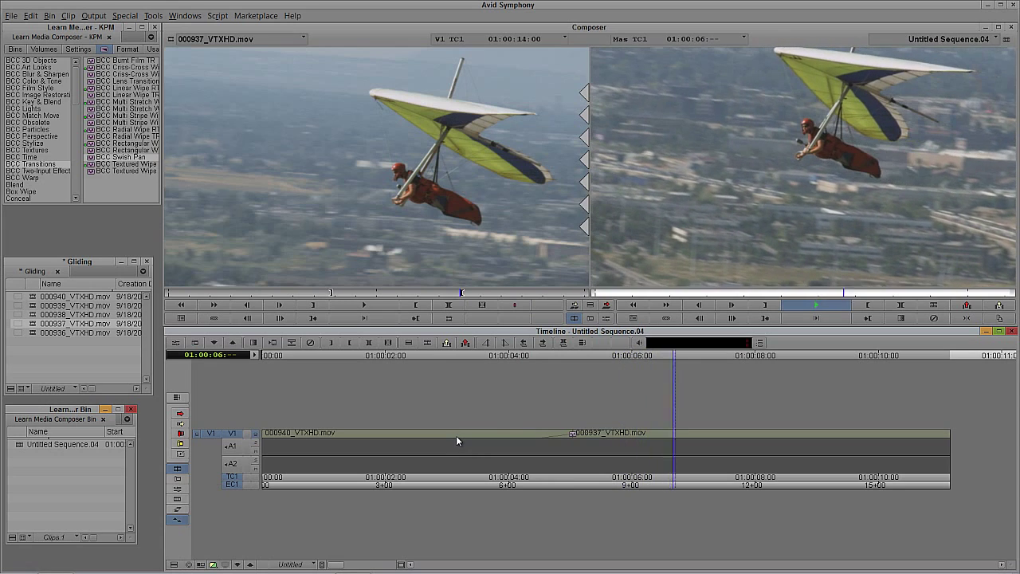
key(space)
Step: Replace the Swish Pan transition with a 12-frame dissolve centered on the cut, using Quick Transition
click(562, 451)
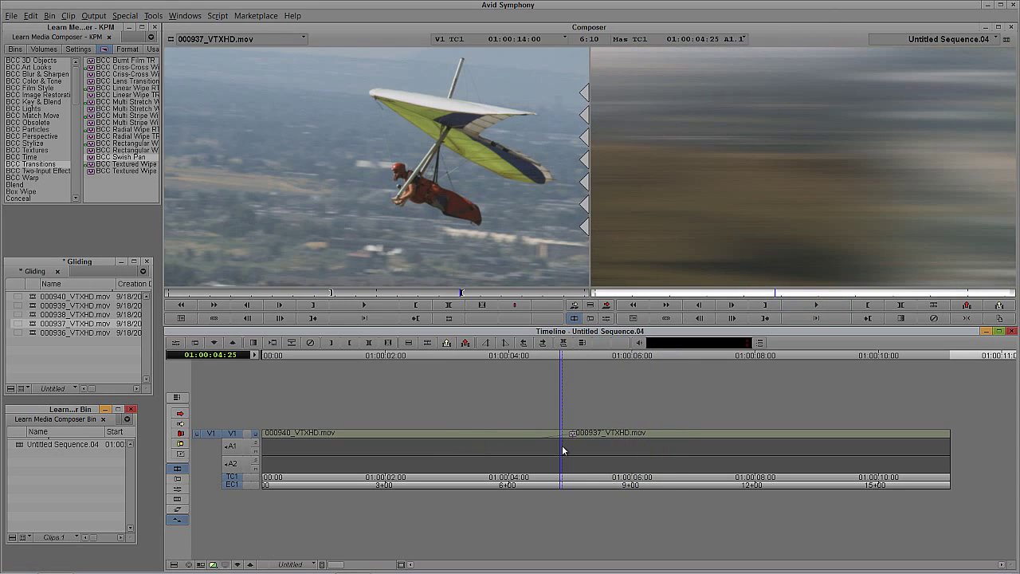
key(Delete)
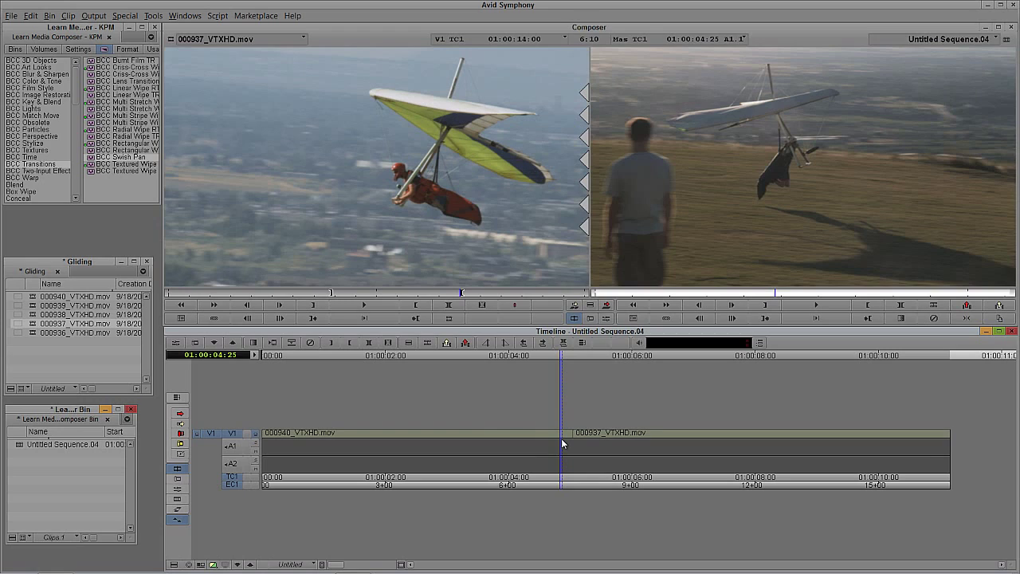
key(backslash)
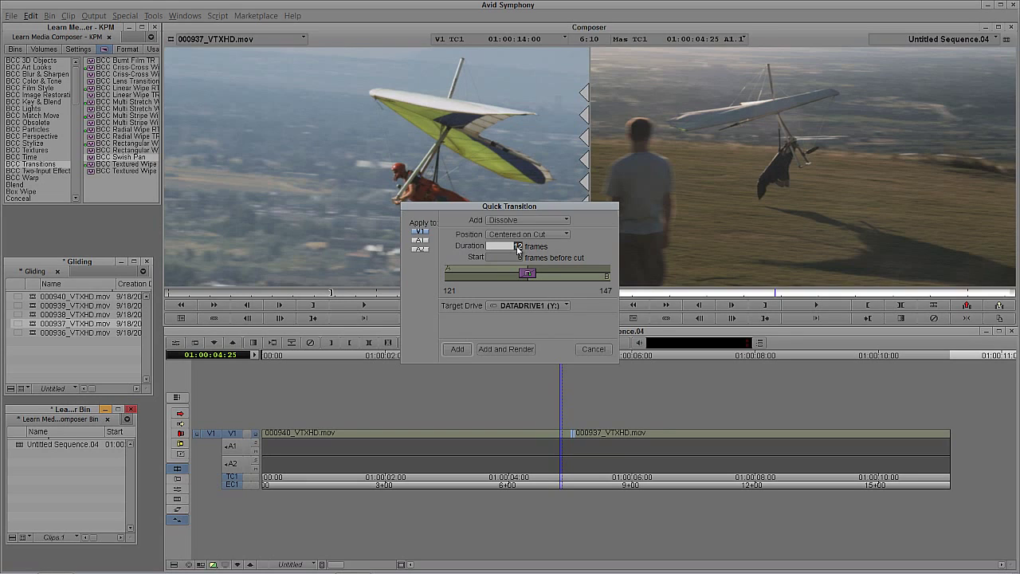
click(458, 350)
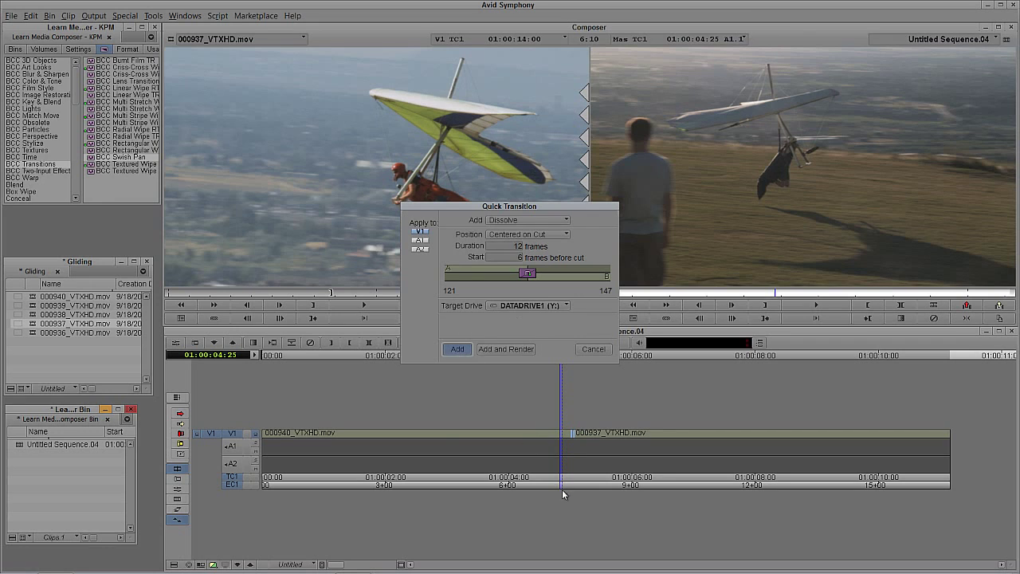
key(ctrl+l)
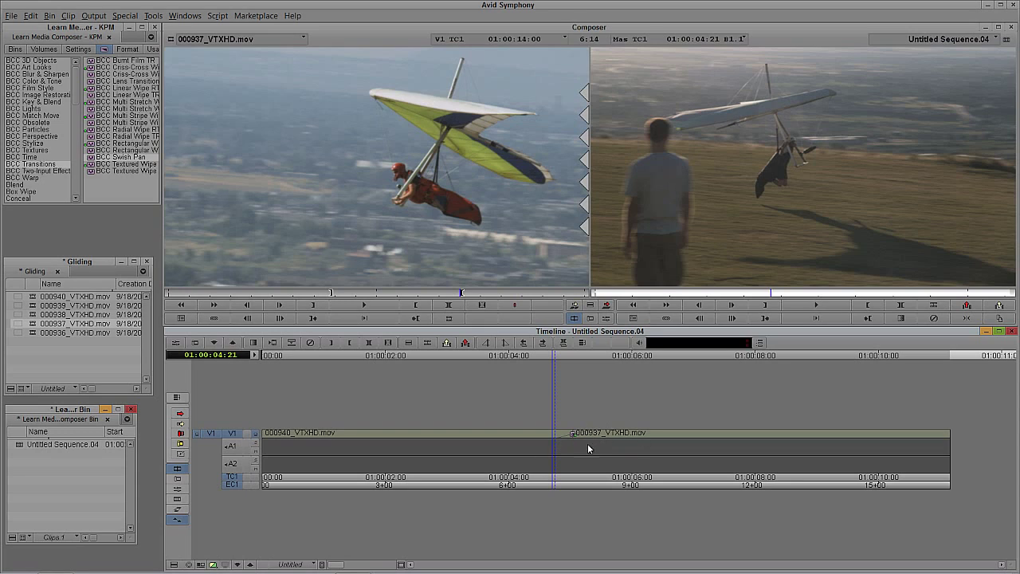
Step: Replace the centered dissolve with a 12-frame dissolve positioned Starting at Cut, using Quick Transition
click(577, 439)
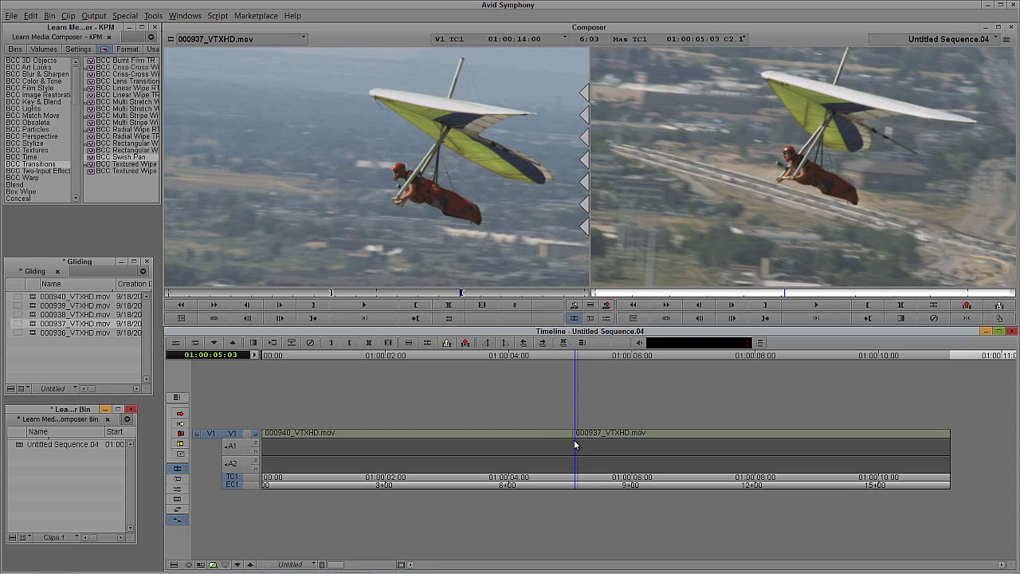
key(backslash)
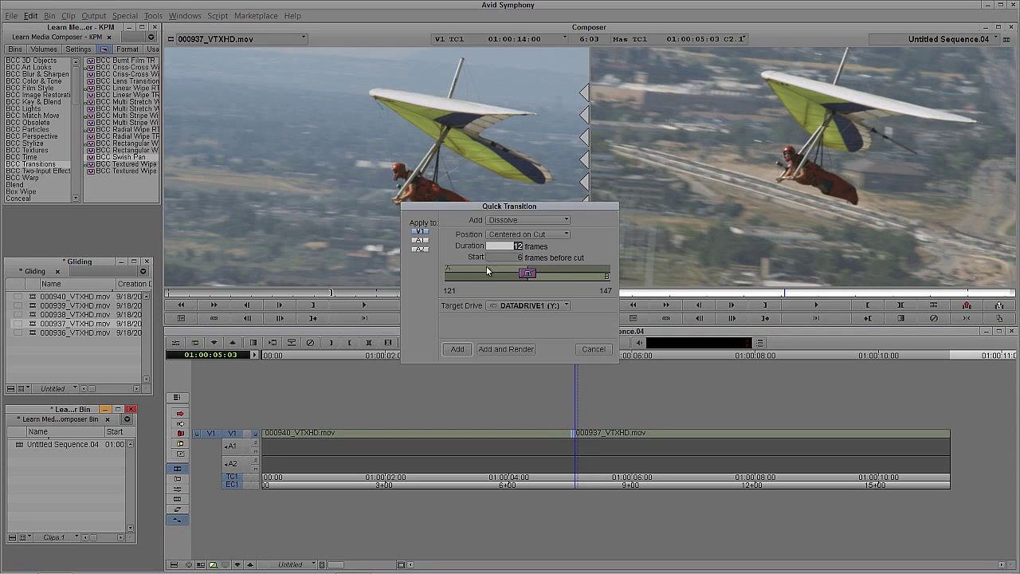
click(498, 236)
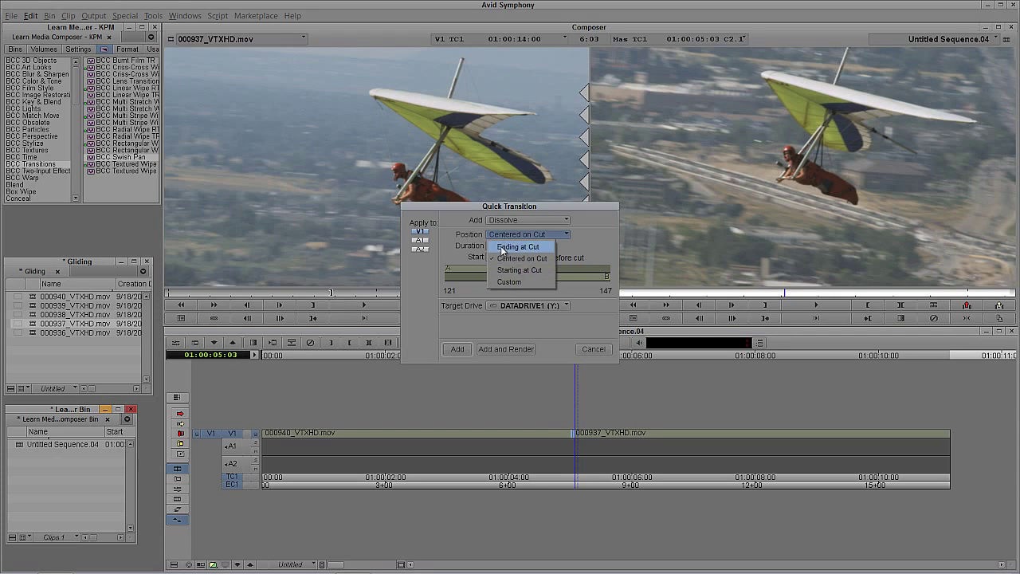
click(502, 270)
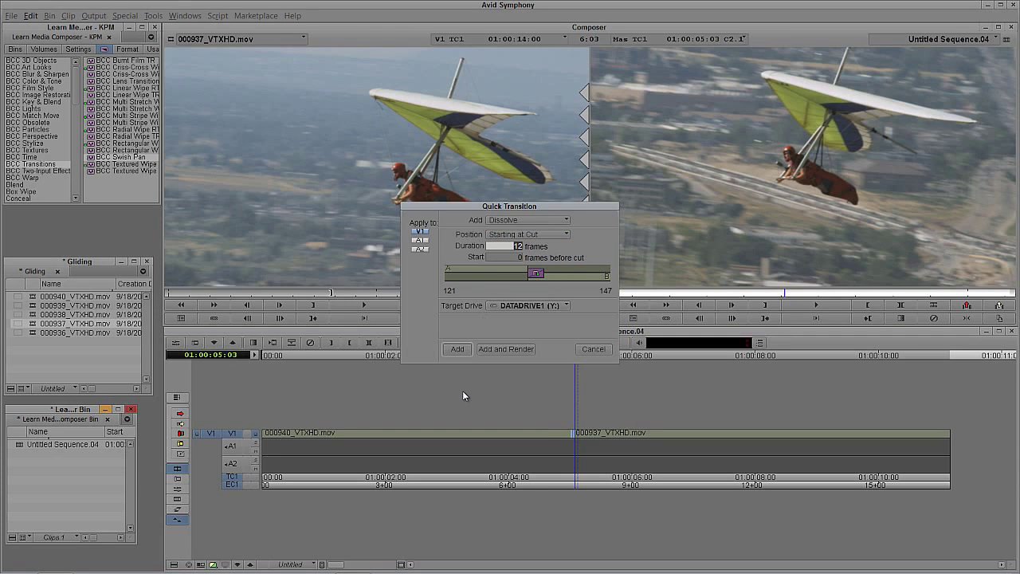
click(456, 349)
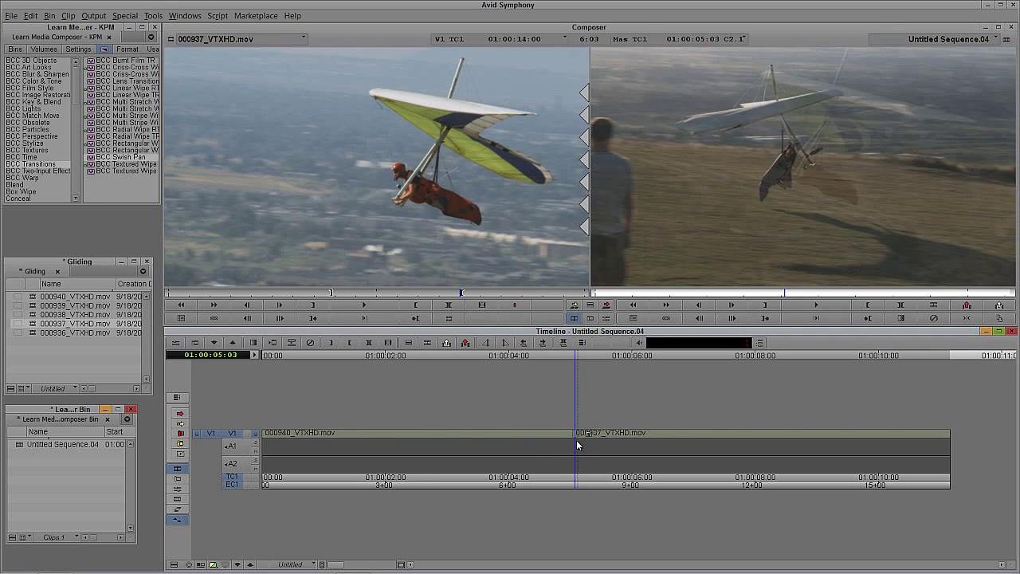
Step: Reapply the 12-frame dissolve starting at the cut and park the playhead on it at 01:00:05:06
mouse_move(580, 443)
mouse_down()
mouse_move(636, 443)
mouse_move(539, 444)
mouse_move(587, 443)
mouse_move(575, 440)
mouse_up()
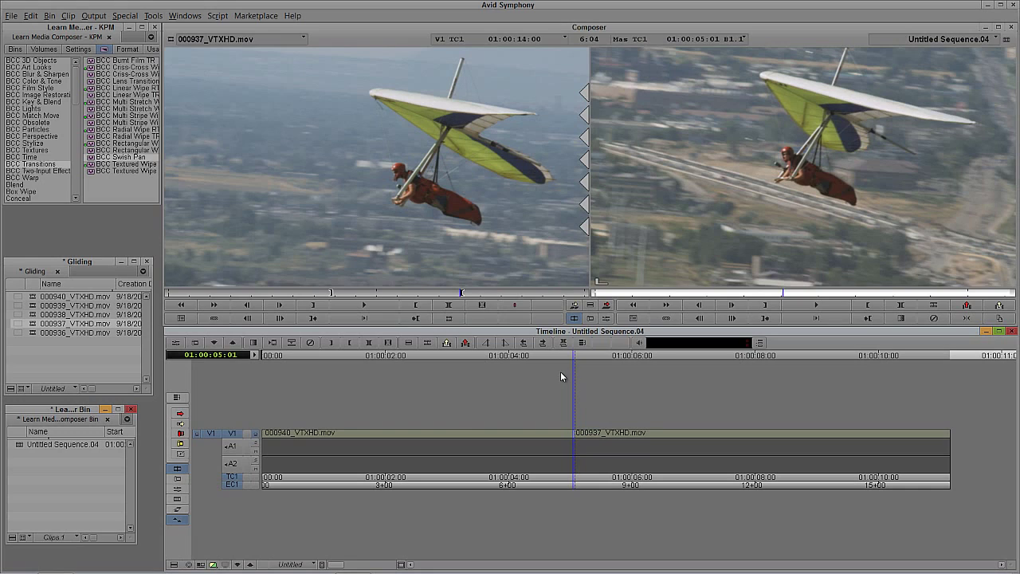
key(backslash)
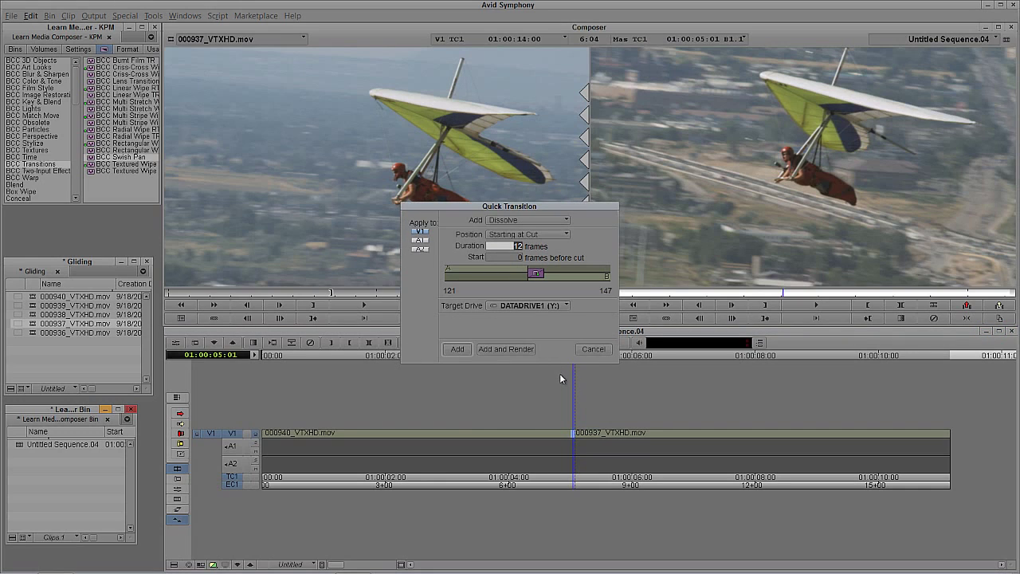
click(457, 349)
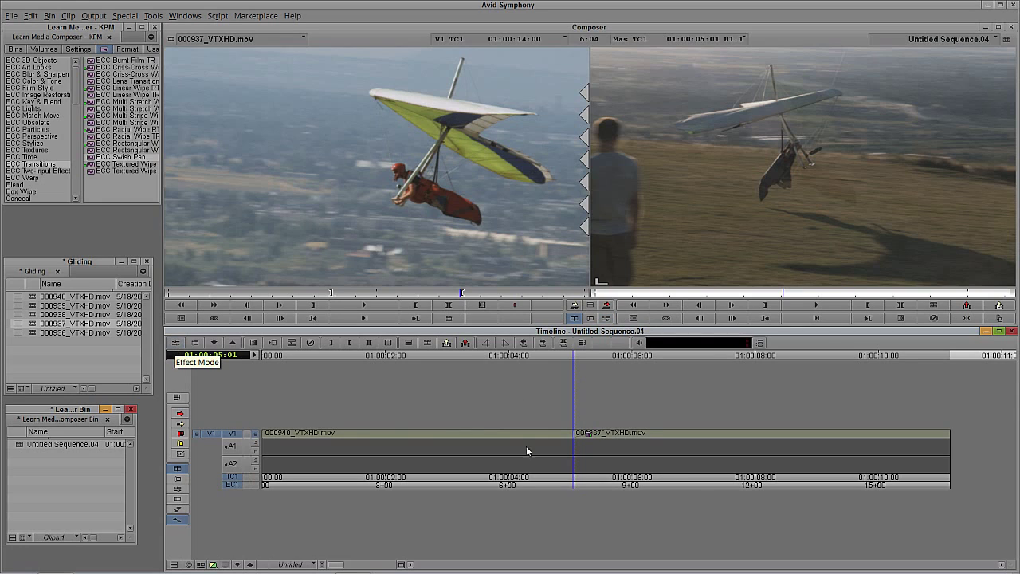
click(584, 444)
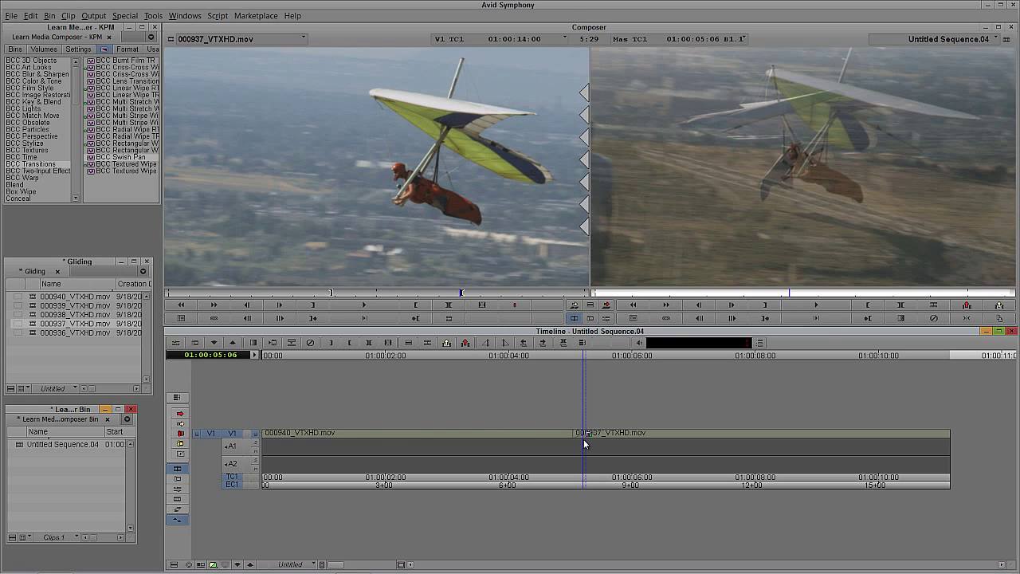
Step: Open the dissolve in the Effect Editor and move the editor window beside the effects list
key(ctrl+8)
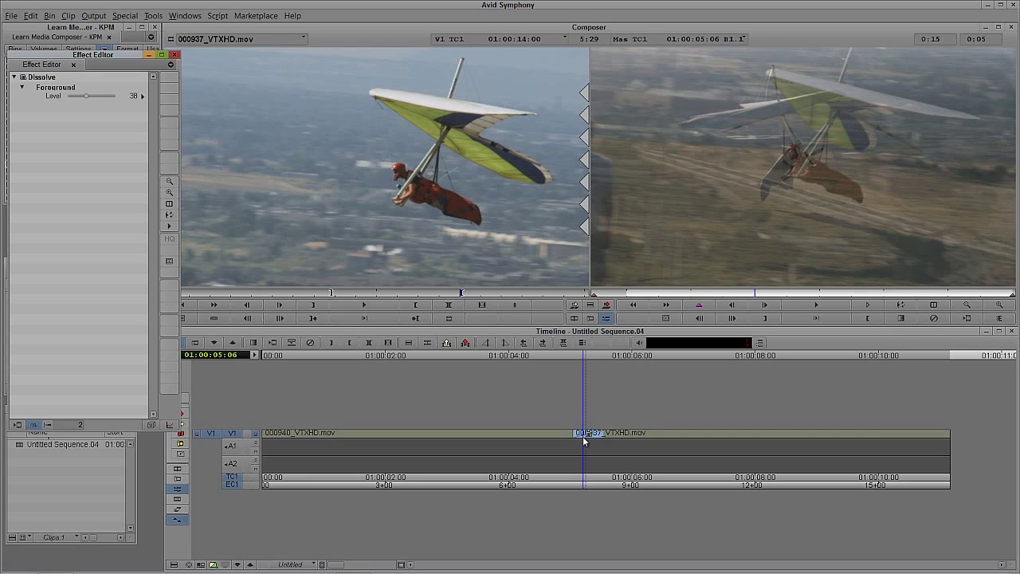
click(612, 392)
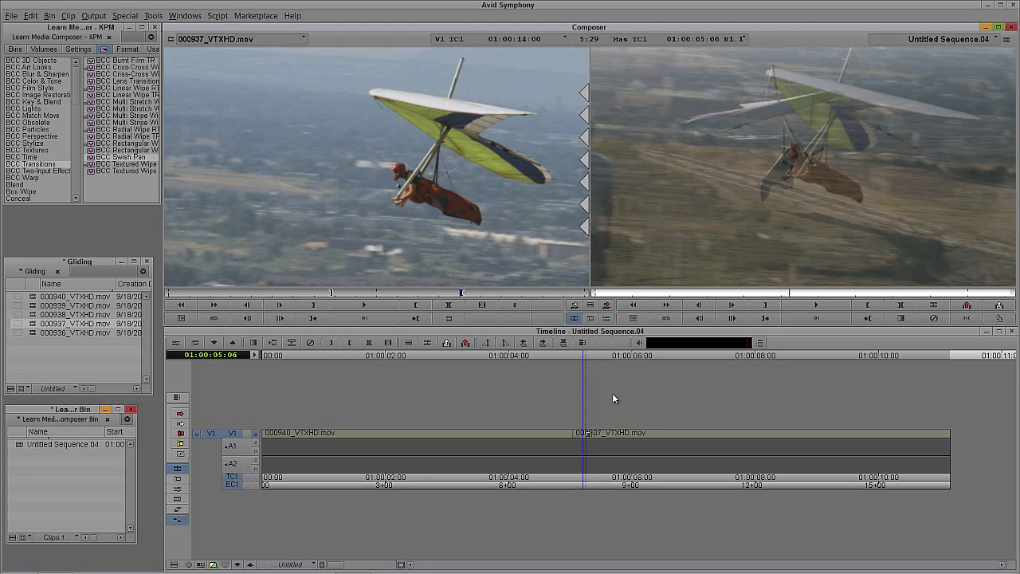
key(ctrl+8)
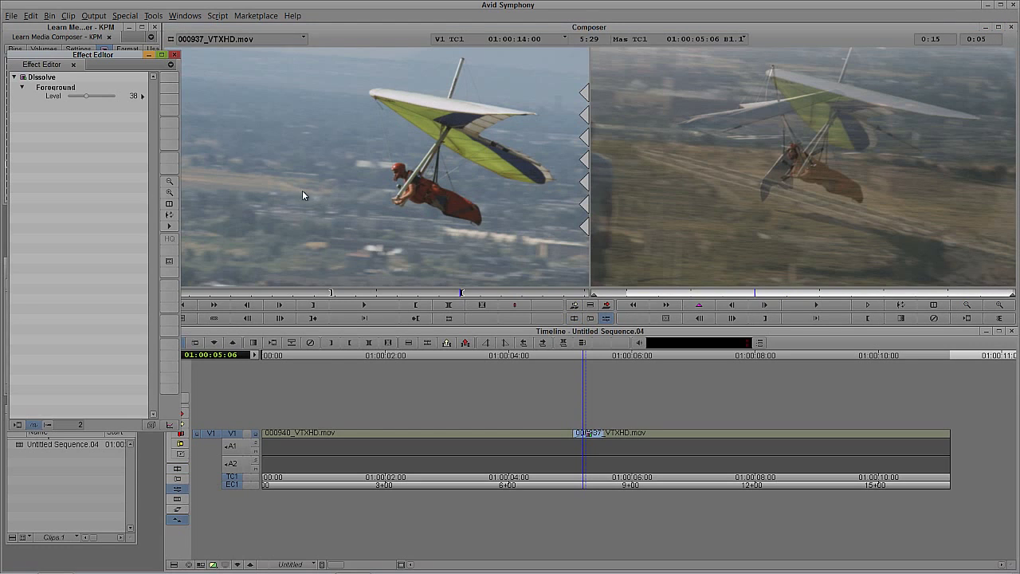
drag(103, 56, 257, 42)
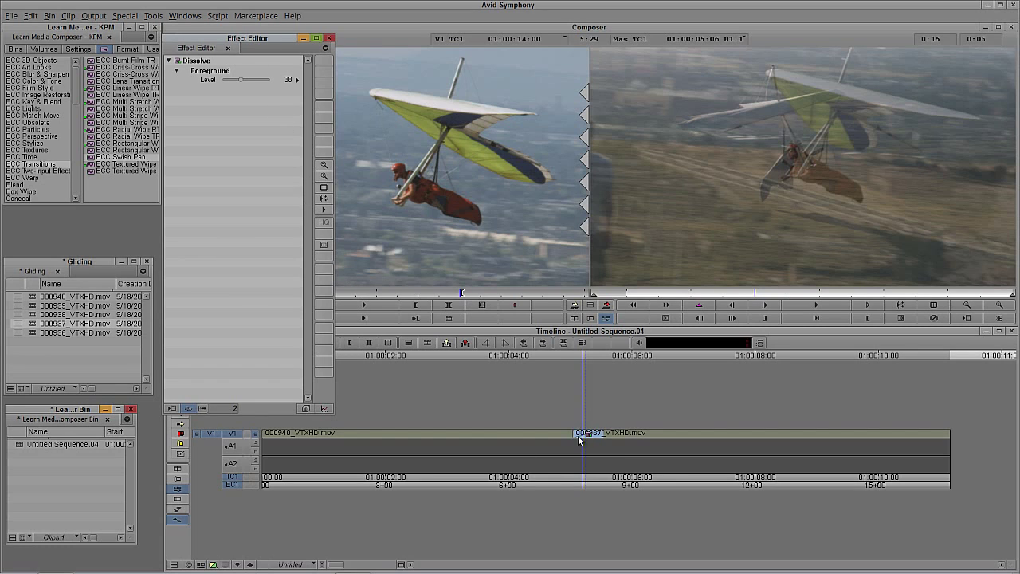
Step: Leave the Effect Editor and scrub through the dissolve to 01:00:05:08
click(613, 292)
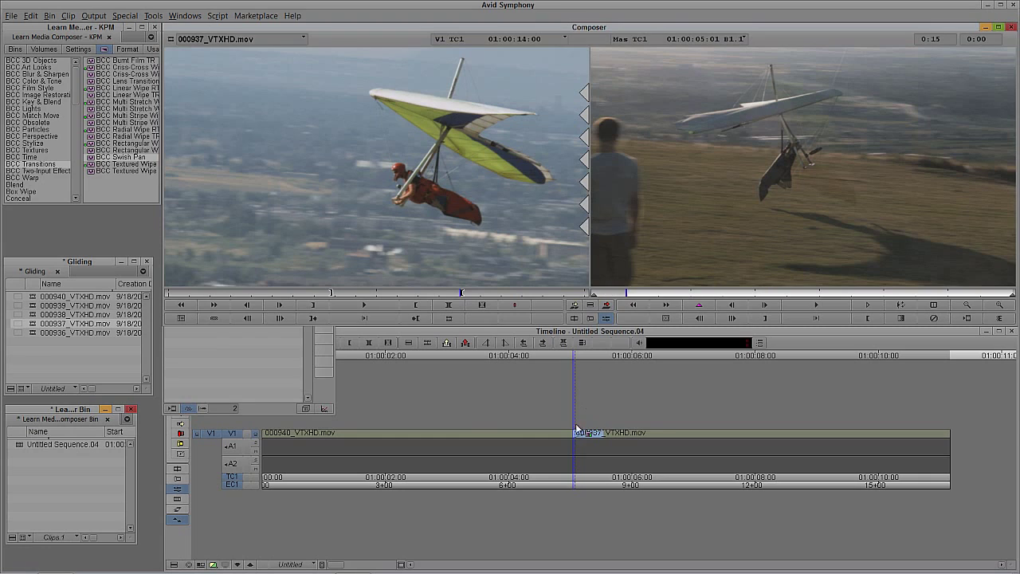
drag(580, 436, 588, 436)
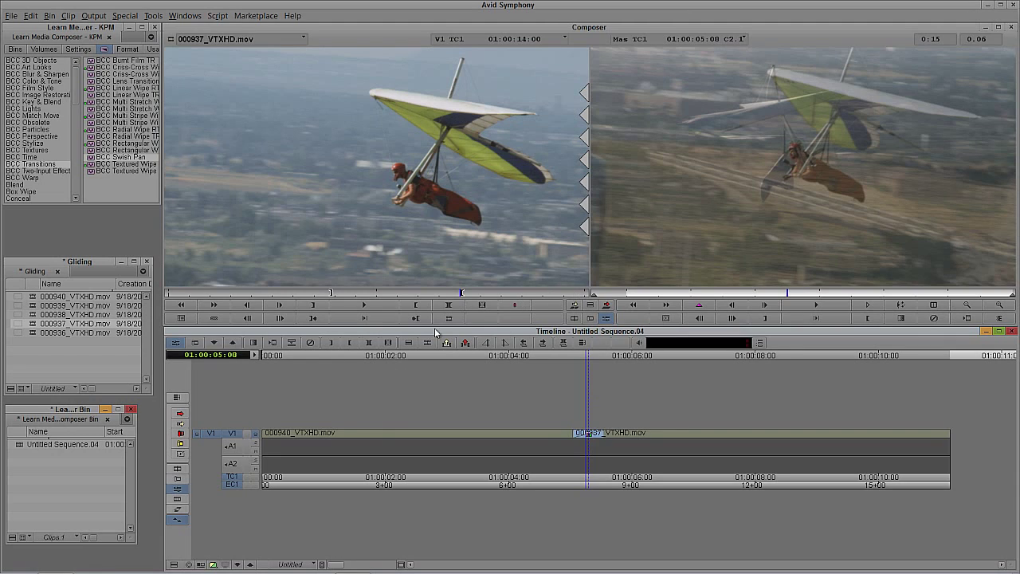
click(178, 282)
Step: In the Effect Editor, change the dissolve's alignment to Centered on Cut and then to Ending at Cut
key(ctrl+8)
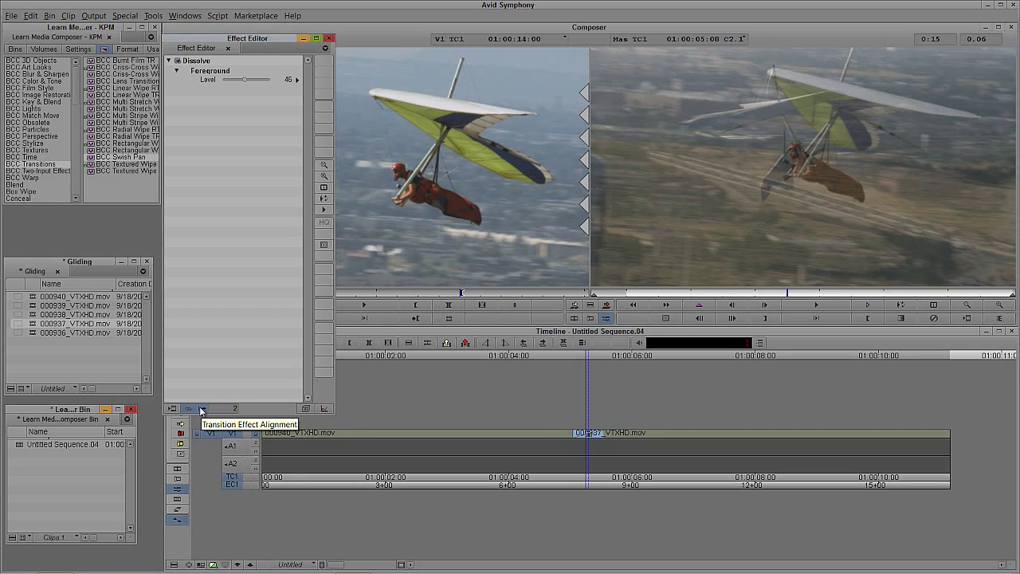
click(201, 409)
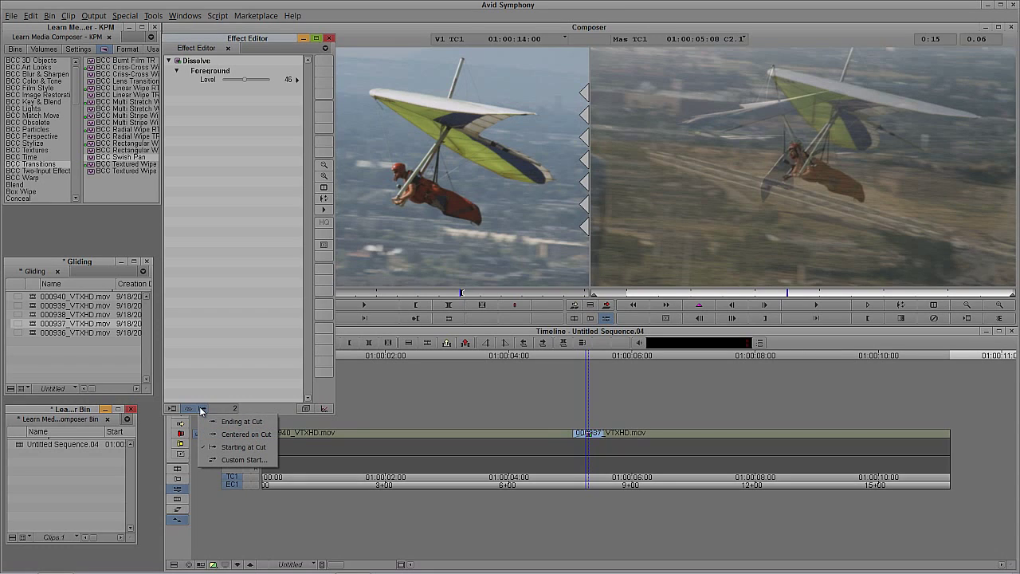
click(228, 437)
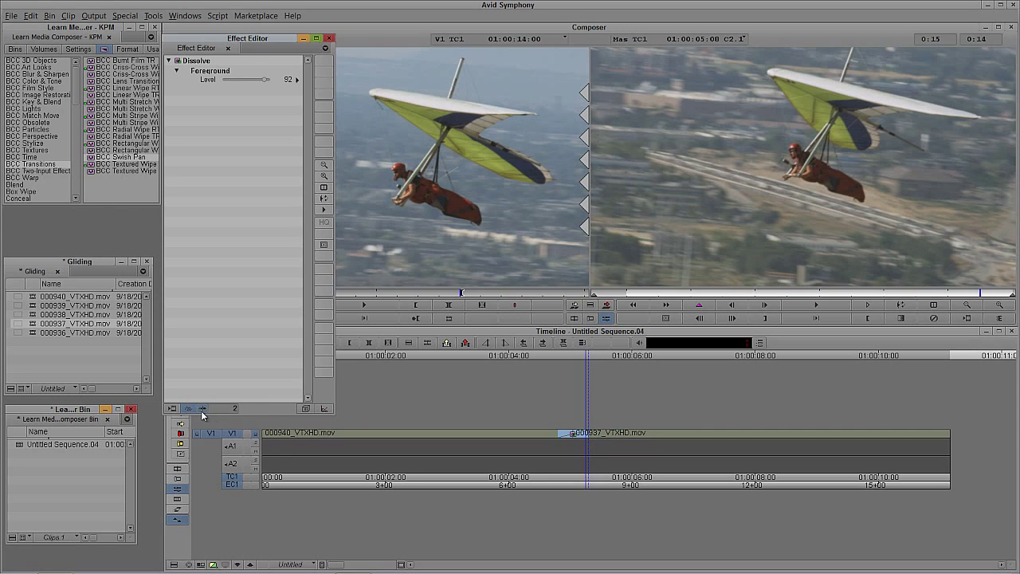
click(203, 413)
click(211, 425)
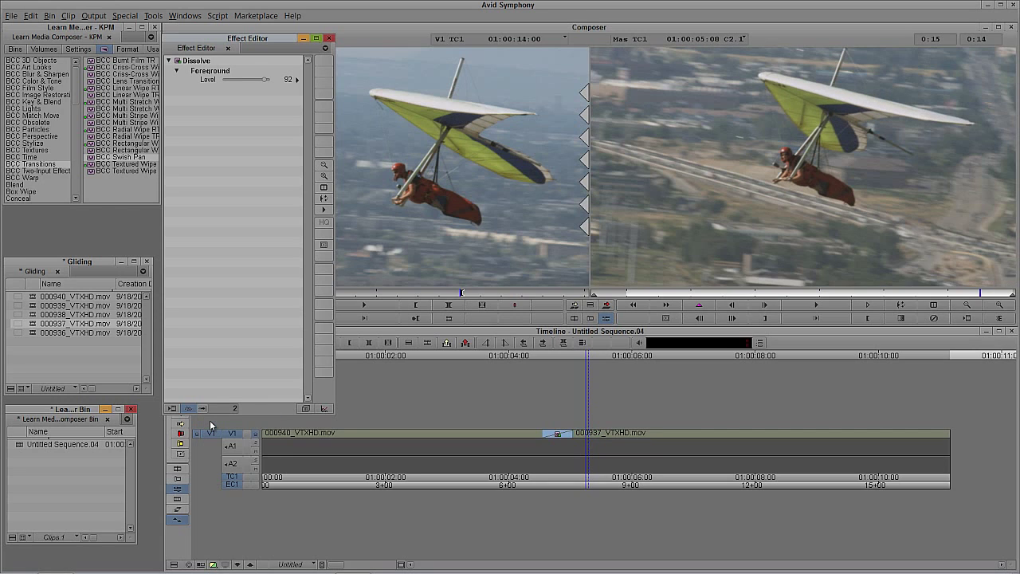
Step: Set the dissolve's duration to 24 frames in the Effect Editor
click(219, 408)
text(24)
key(Return)
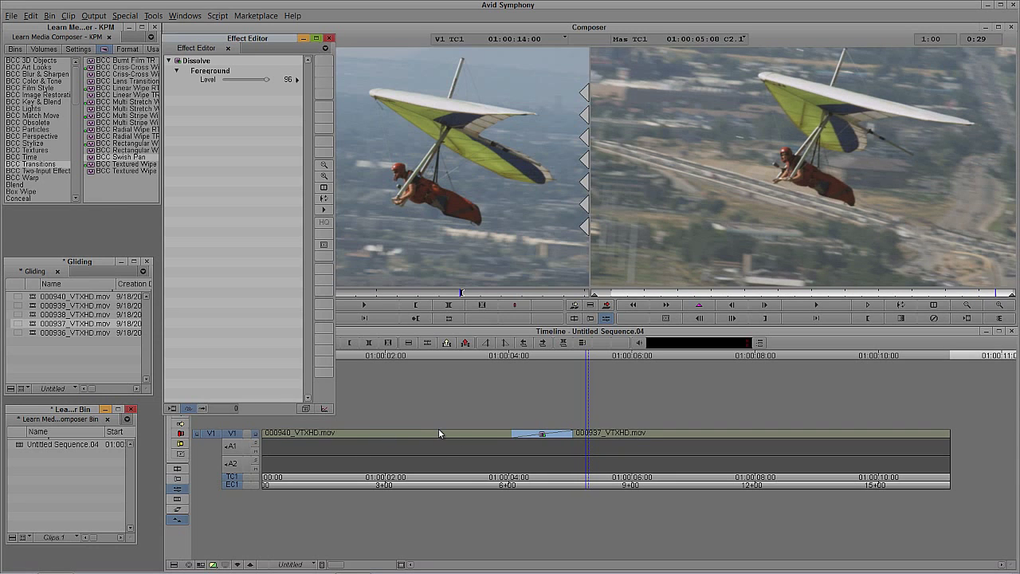
Step: Park the playhead on the dissolve at 01:00:04:19 and set its duration to 12 frames
click(540, 449)
mouse_move(539, 449)
mouse_down()
mouse_move(495, 447)
mouse_move(641, 432)
mouse_move(548, 435)
mouse_up()
double_click(545, 434)
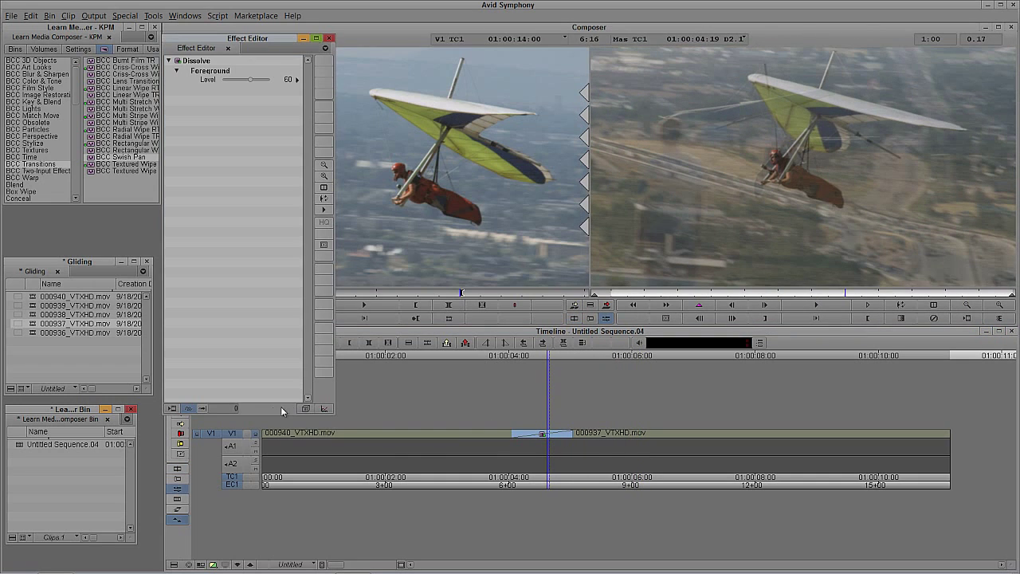
text(12)
key(Return)
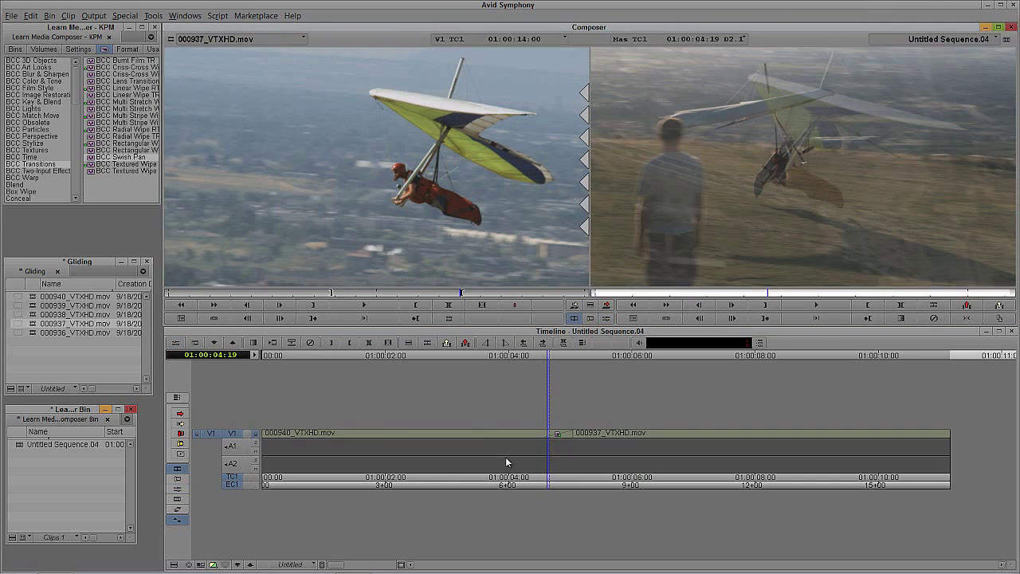
Step: Scrub through the dissolve between the two clips, park on it at 01:00:04:21 and remove it
drag(529, 437, 596, 439)
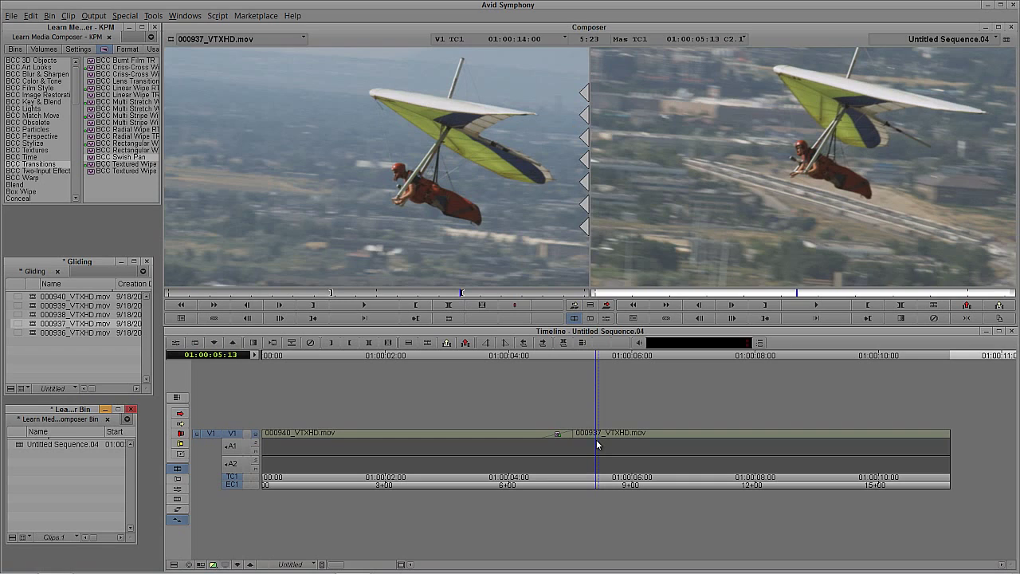
click(552, 434)
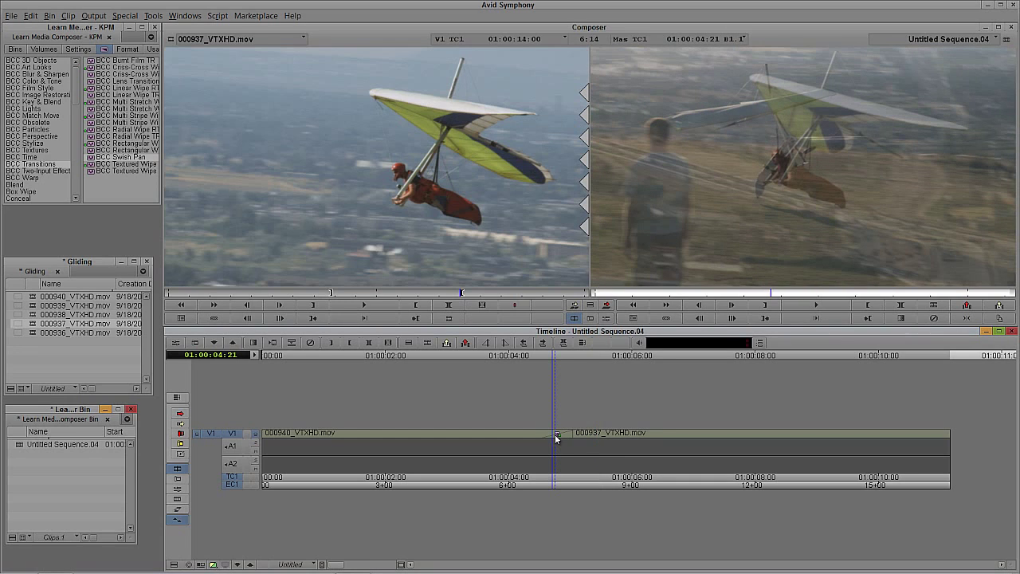
key(Delete)
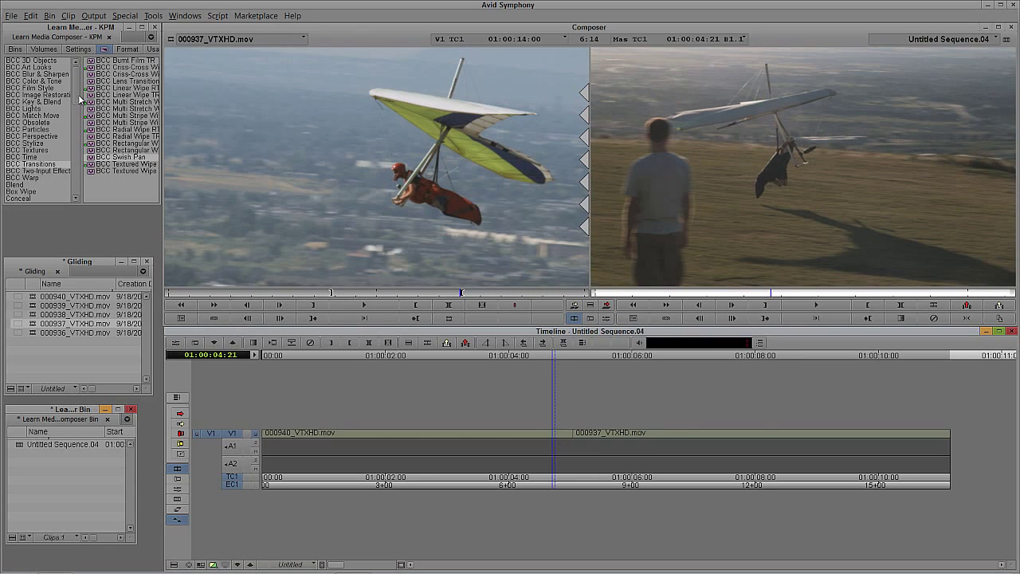
Step: Show the project's bins, open the Effect Palette over the project window and select Dip to Color in the Blend category
click(16, 49)
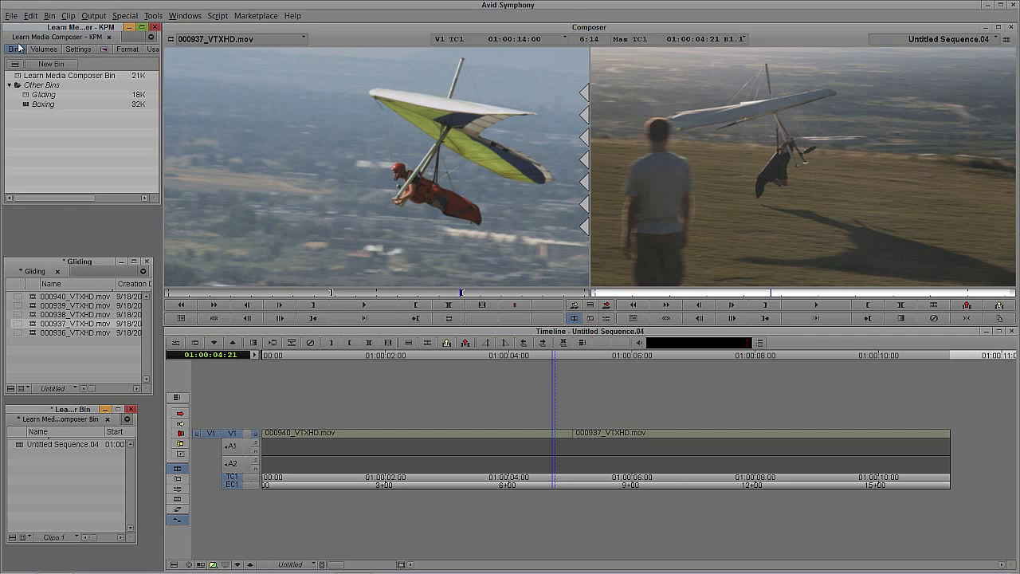
key(ctrl+8)
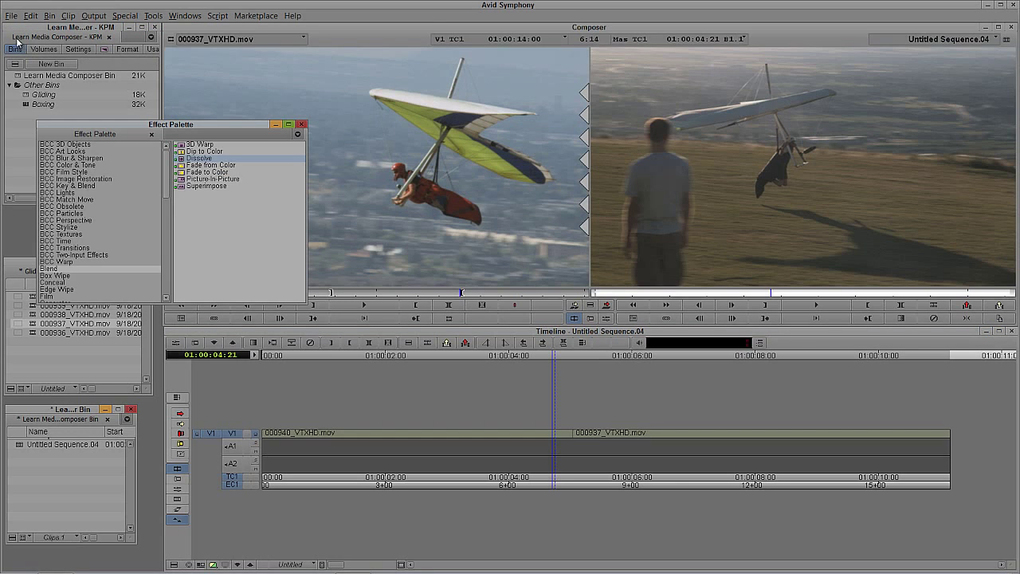
drag(172, 119, 142, 62)
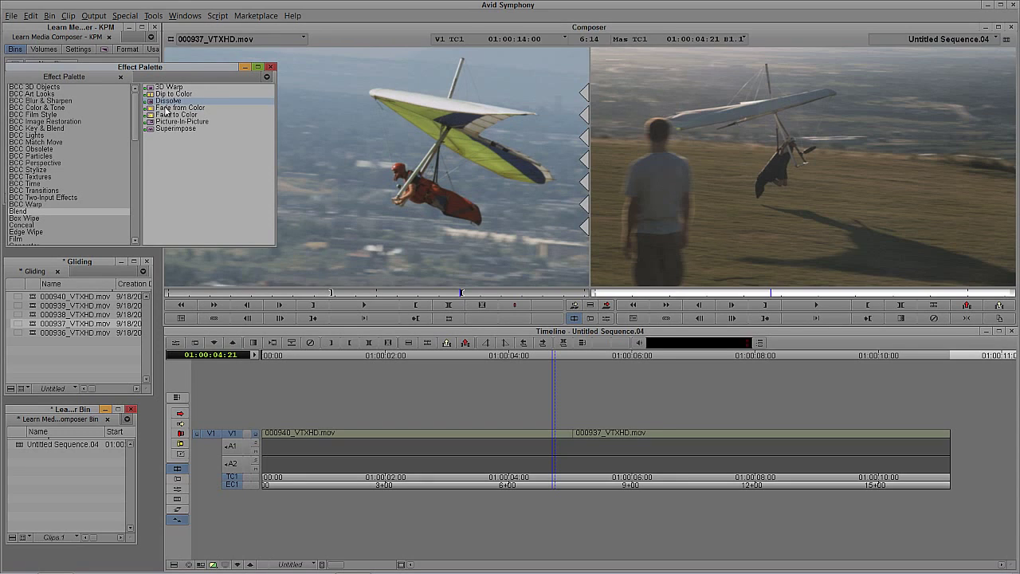
click(185, 95)
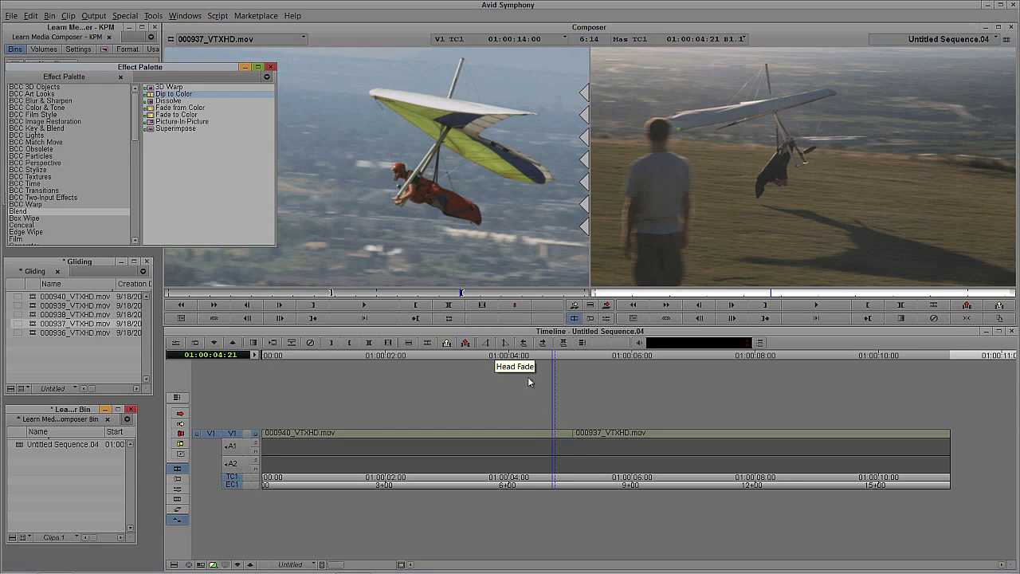
Step: Add a 3-frame Dip to Color centered on the cut between the two clips, using Quick Transition
click(574, 433)
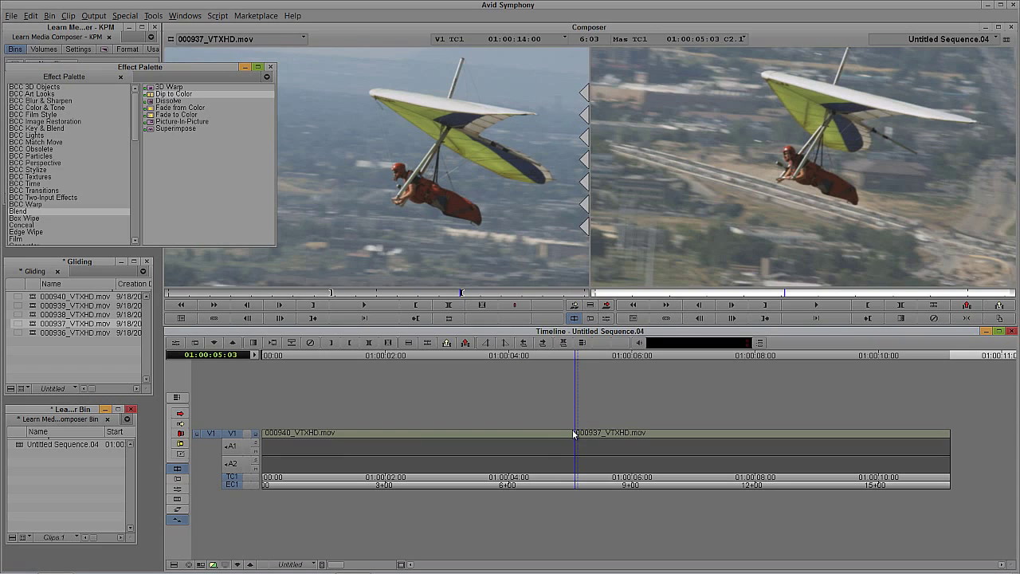
key(backslash)
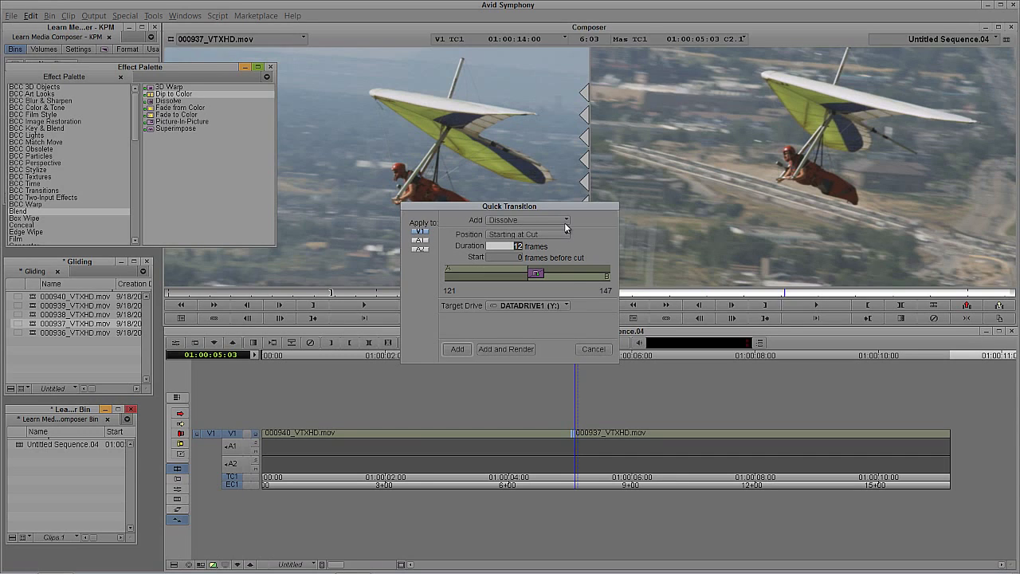
click(562, 224)
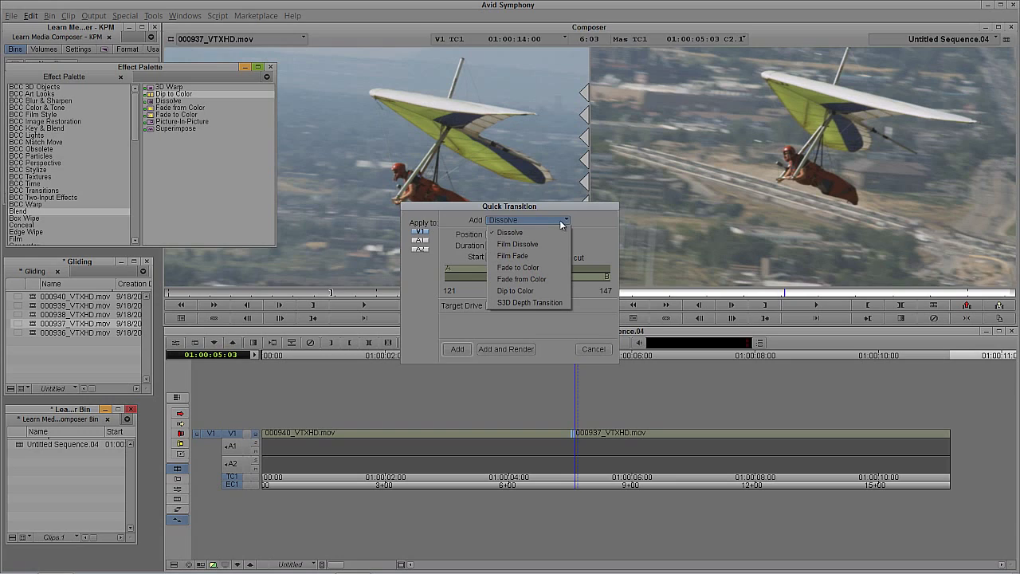
click(541, 290)
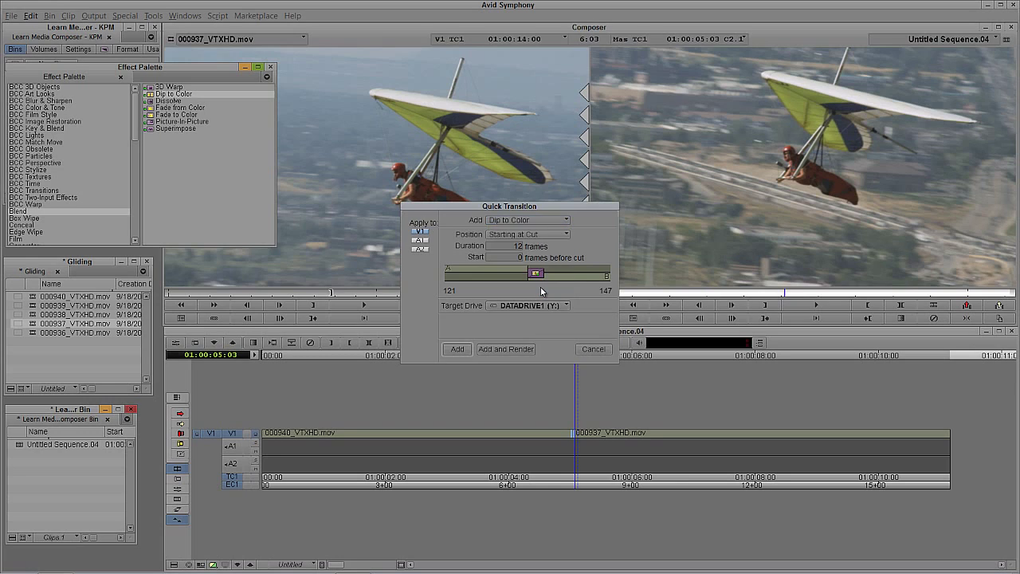
click(524, 235)
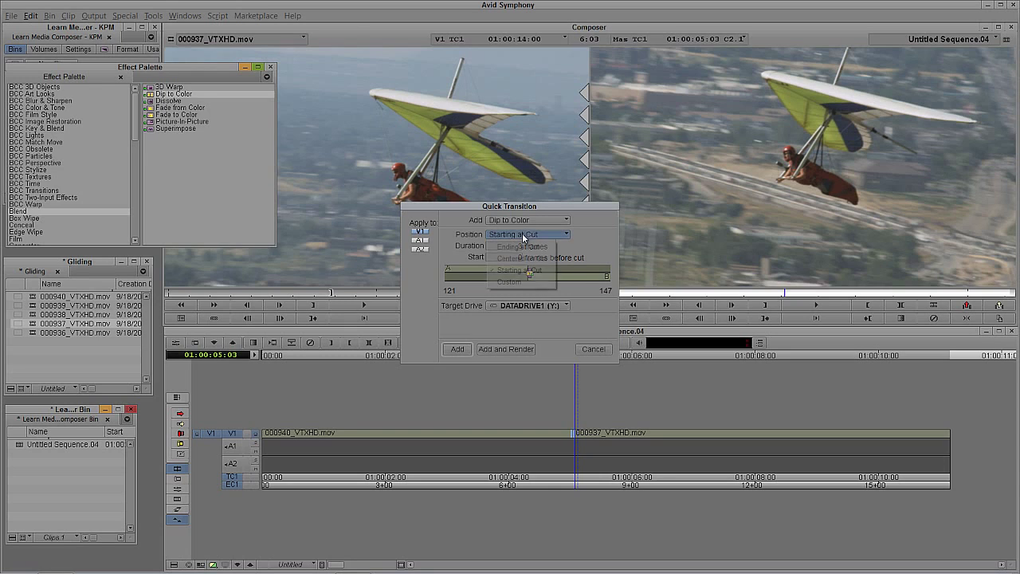
click(523, 260)
click(456, 349)
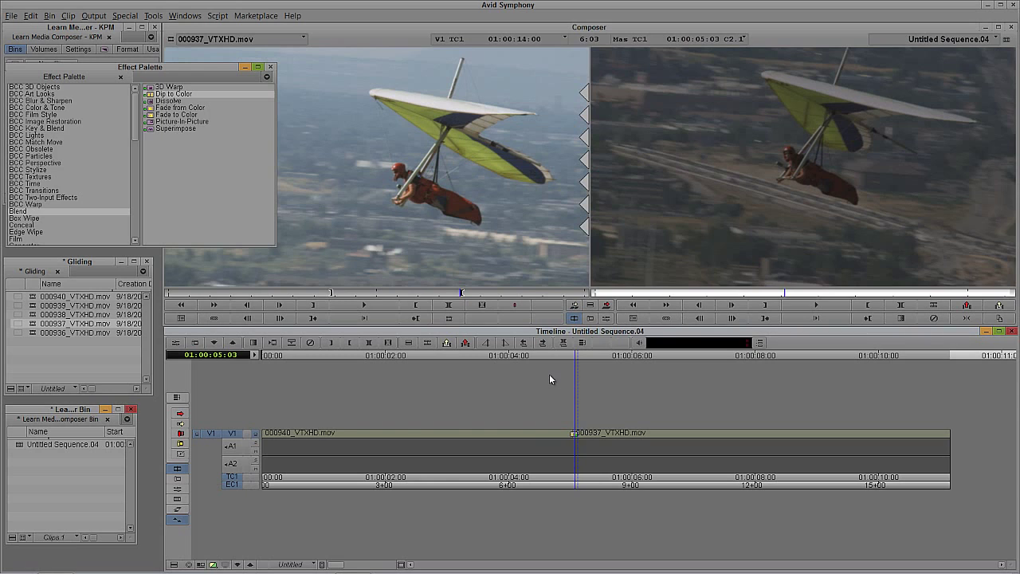
Step: Scrub through the Dip to Color and set its background color to white in the Effect Editor
mouse_move(577, 438)
mouse_down()
mouse_move(542, 436)
mouse_move(580, 439)
mouse_up()
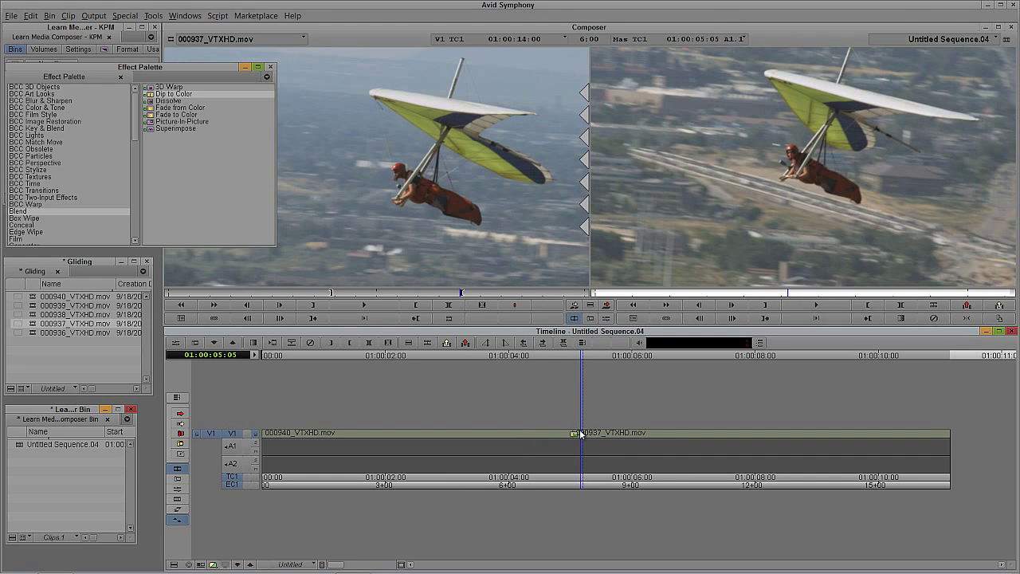
drag(581, 433, 574, 440)
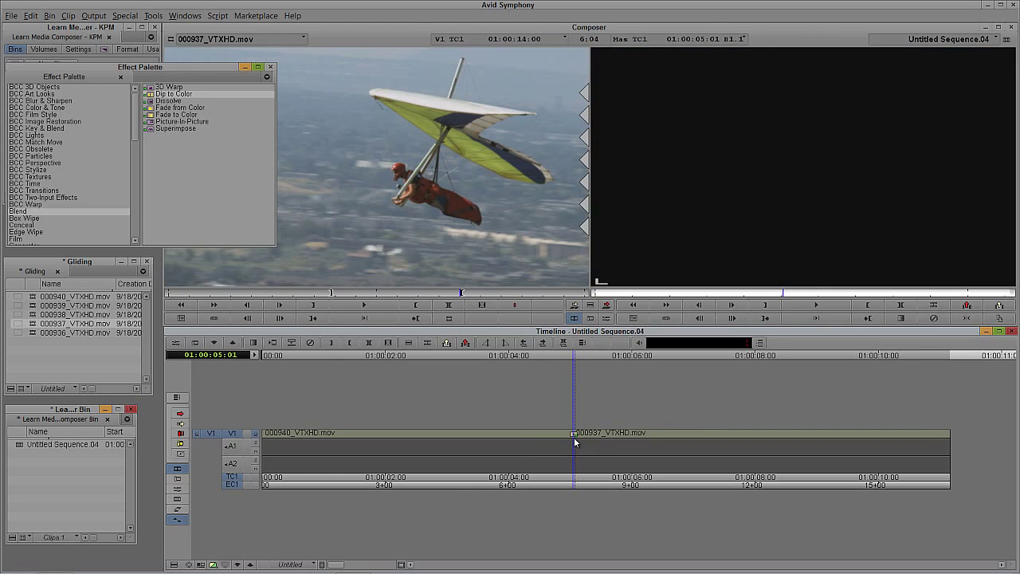
double_click(575, 442)
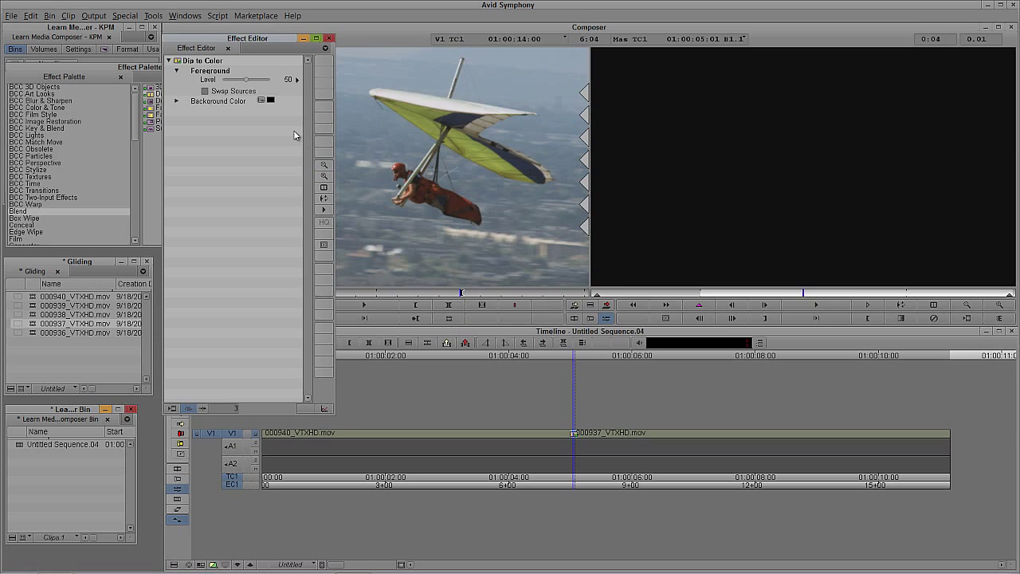
click(262, 100)
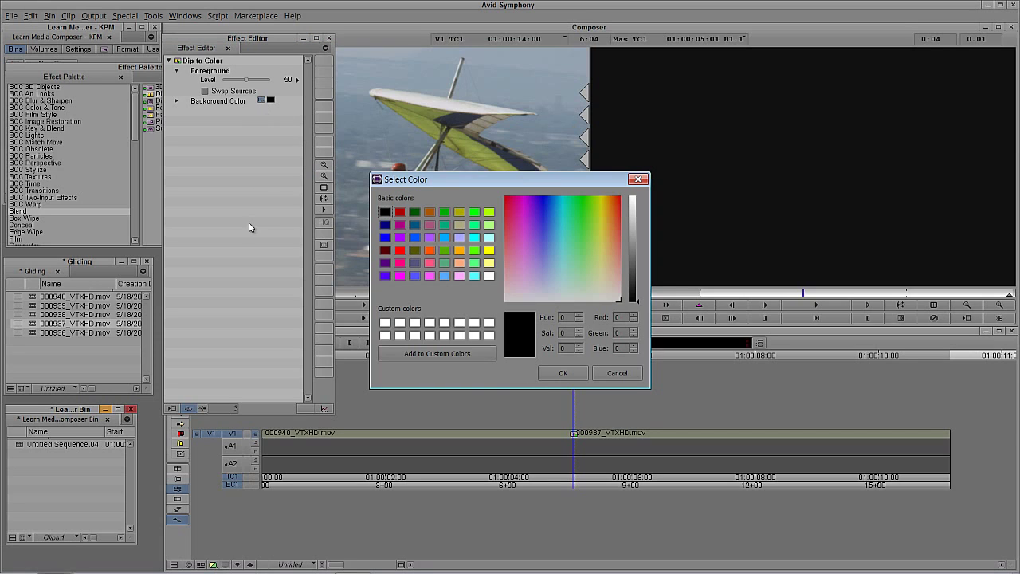
click(385, 322)
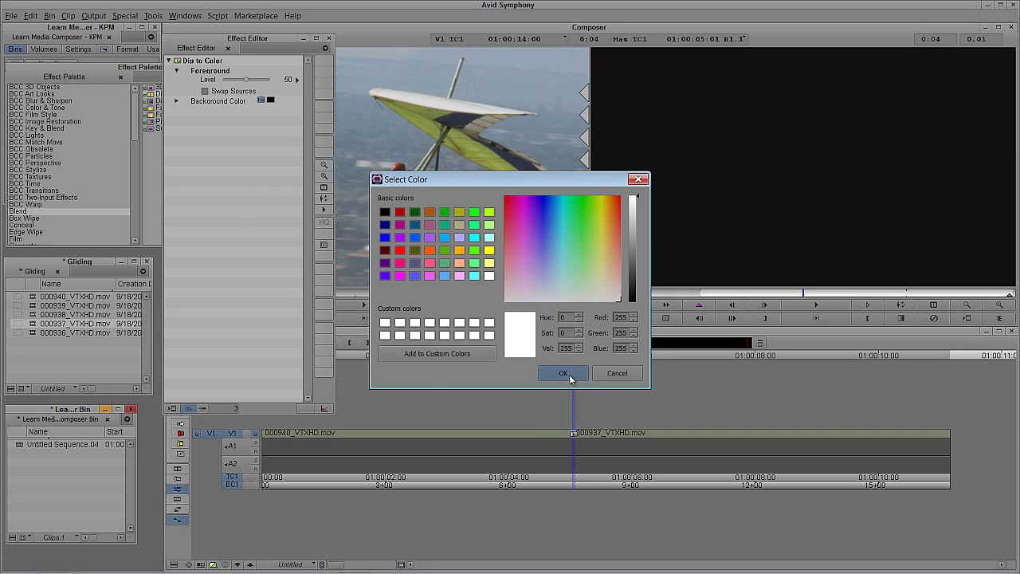
click(564, 374)
Step: Play the sequence through the white Dip to Color, and set the transition's duration to 12 frames in the Effect Editor
key(space)
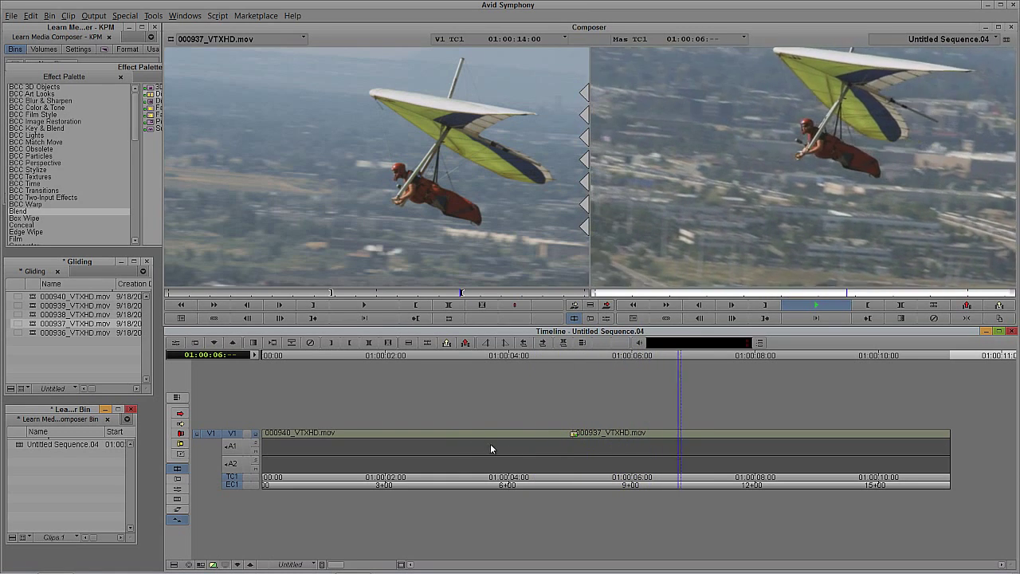
click(572, 449)
key(ctrl+8)
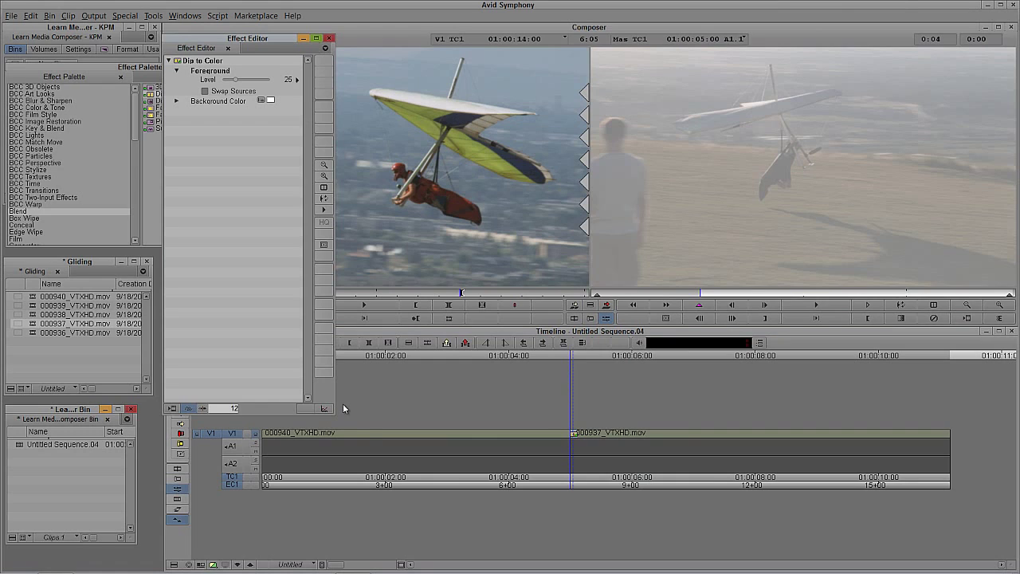
key(ctrl+8)
Step: Play the sequence from shortly before the cut through the lengthened Dip to Color
click(544, 435)
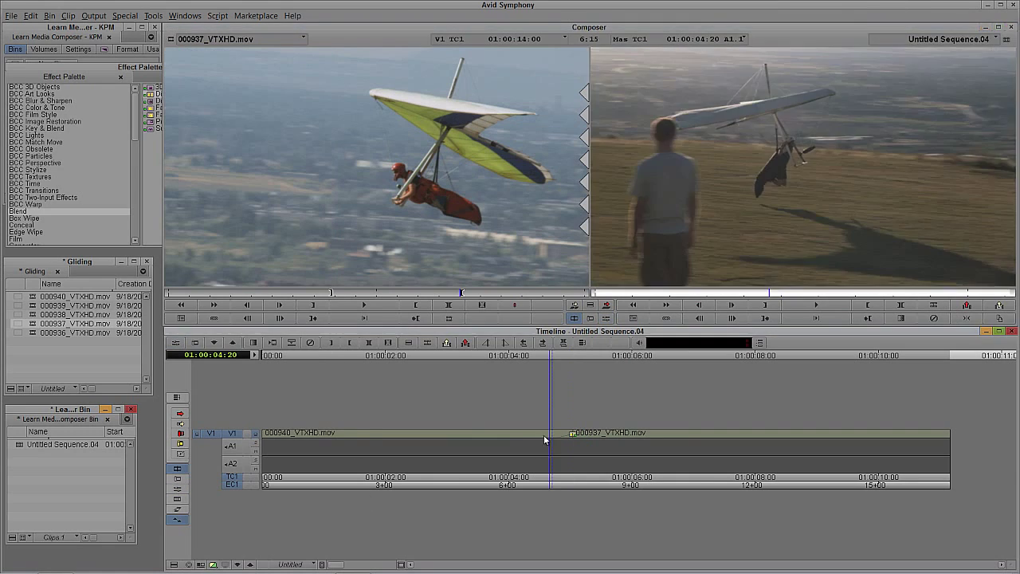
click(513, 436)
key(space)
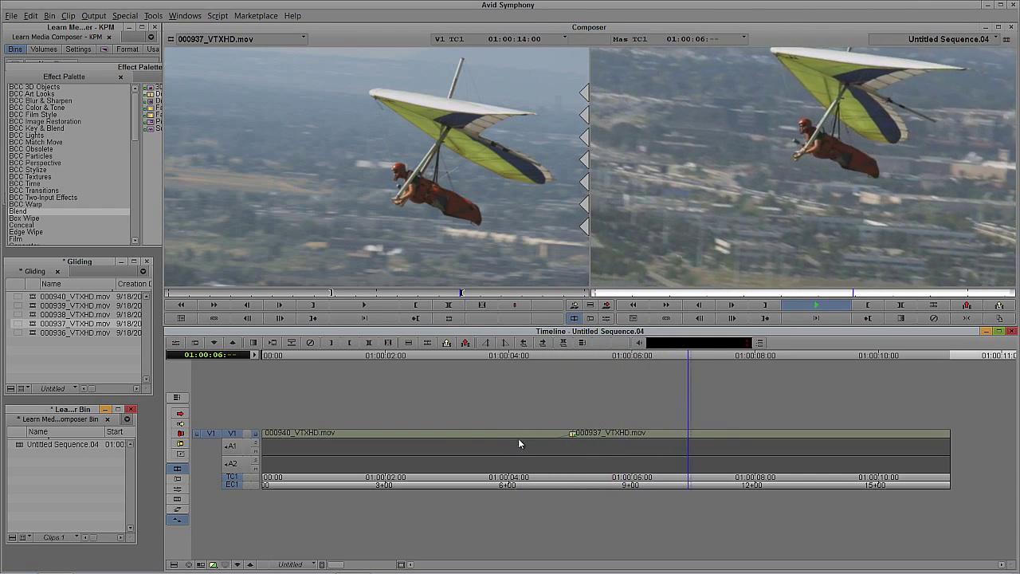
Step: Stop playback and remove the Dip to Color from the cut between the two clips
key(space)
click(571, 439)
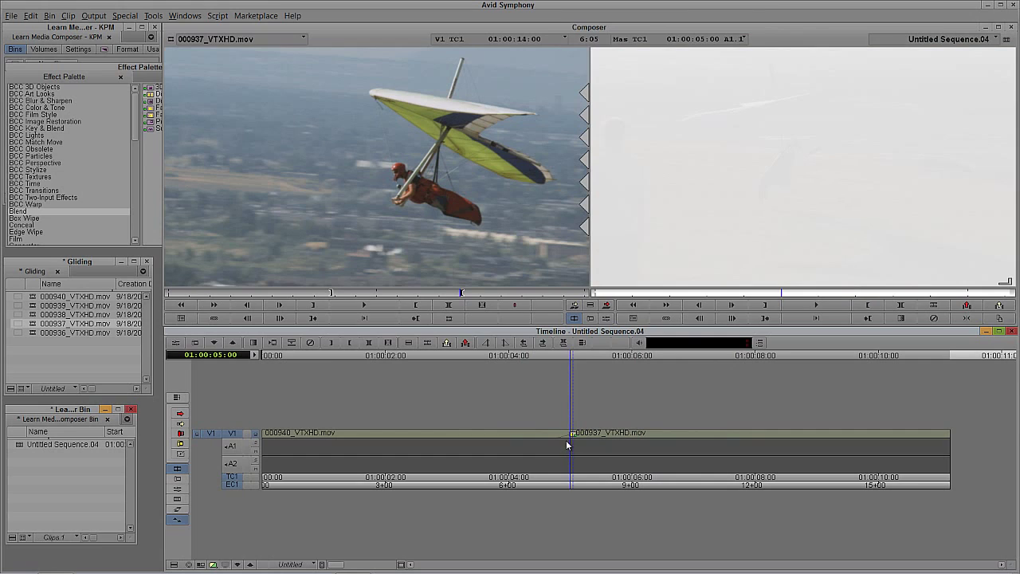
key(Delete)
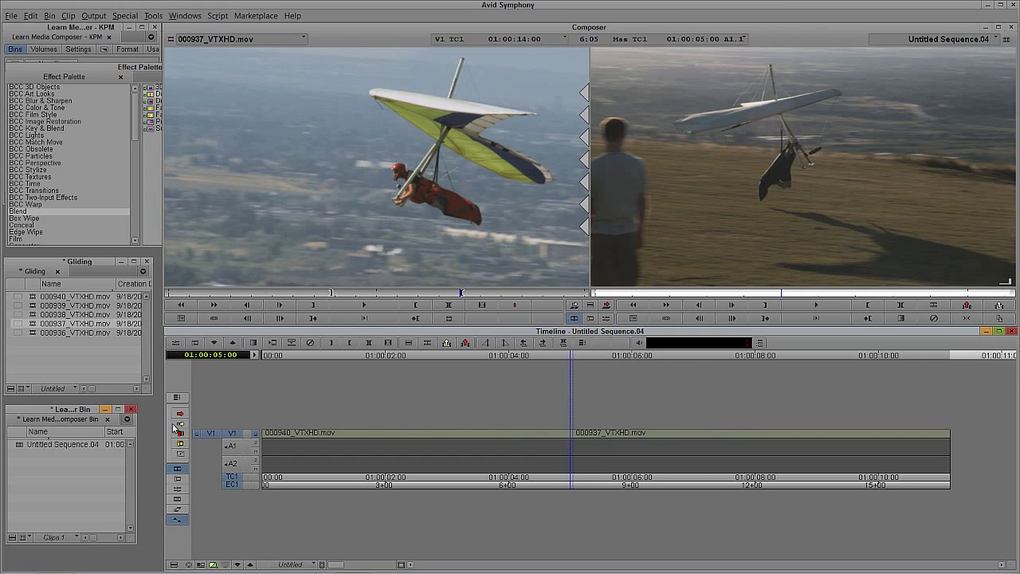
Step: Load 000938_VTXHD.mov, mark a section of it, and splice it onto the end of the sequence
double_click(32, 315)
drag(306, 295, 368, 295)
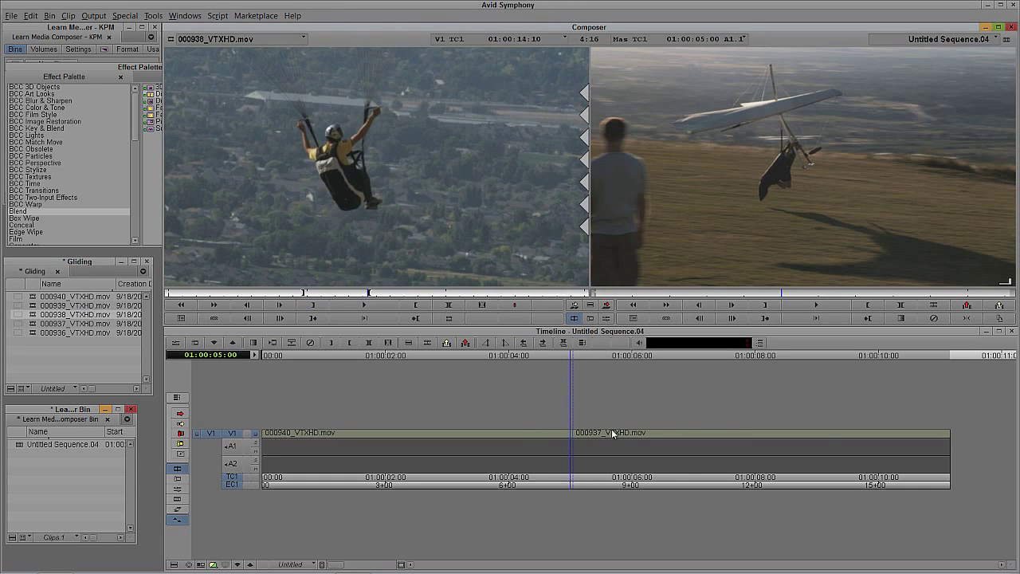
drag(611, 429, 964, 429)
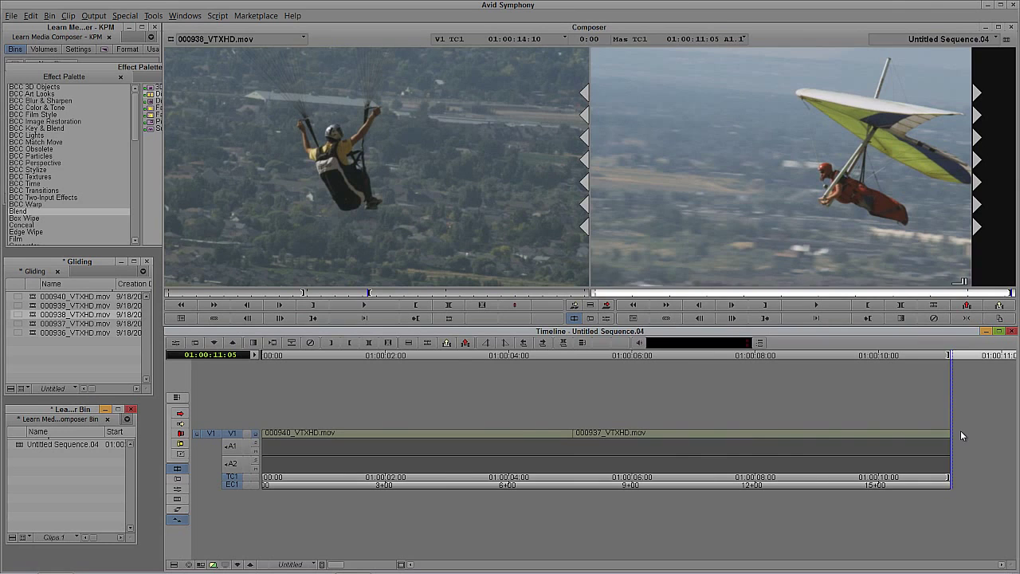
key(v)
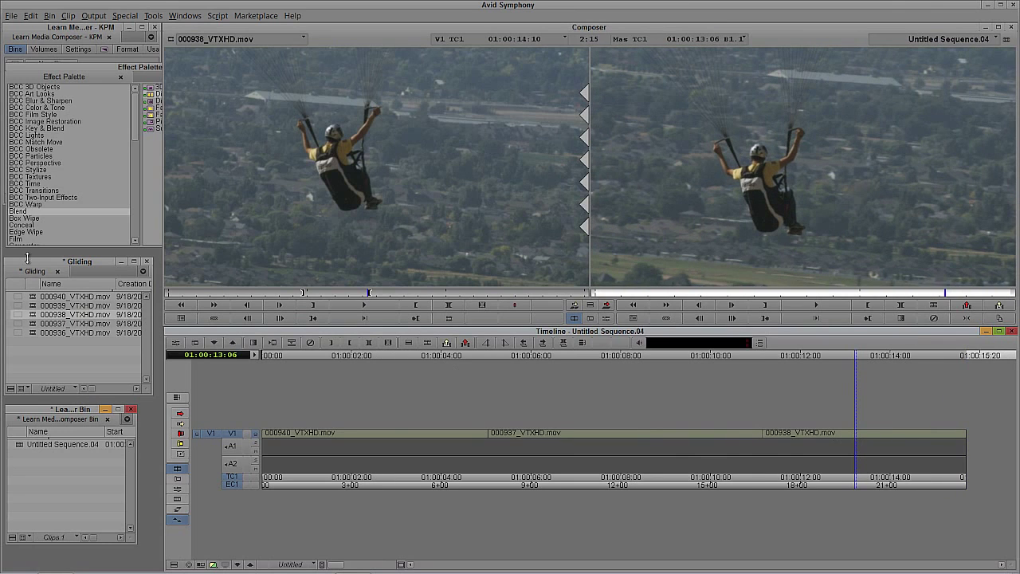
Step: Load 000936_VTXHD.mov, mark a section of it, and splice it in after the 000938 clip at the sequence's end
double_click(30, 333)
drag(291, 297, 391, 294)
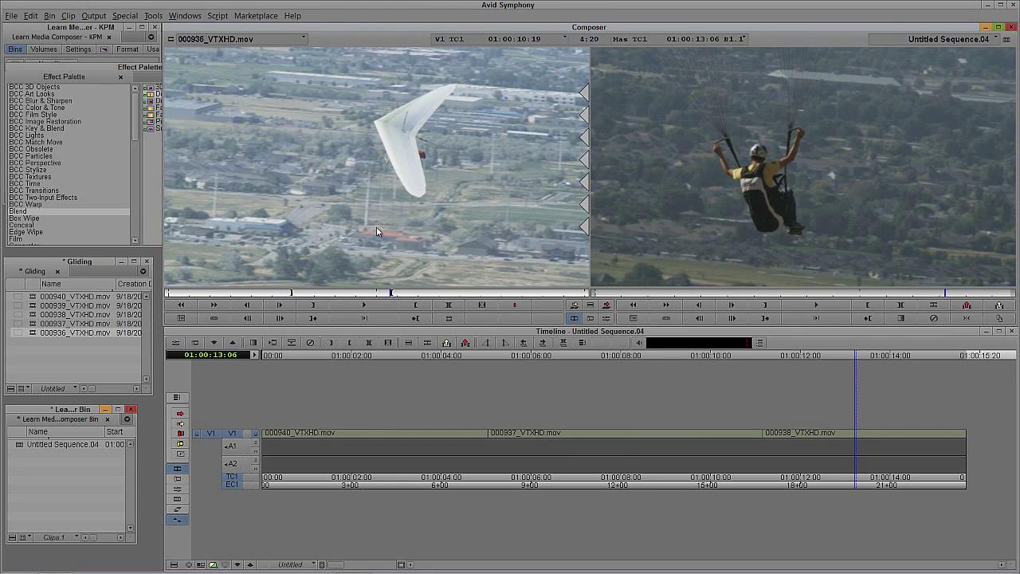
key(End)
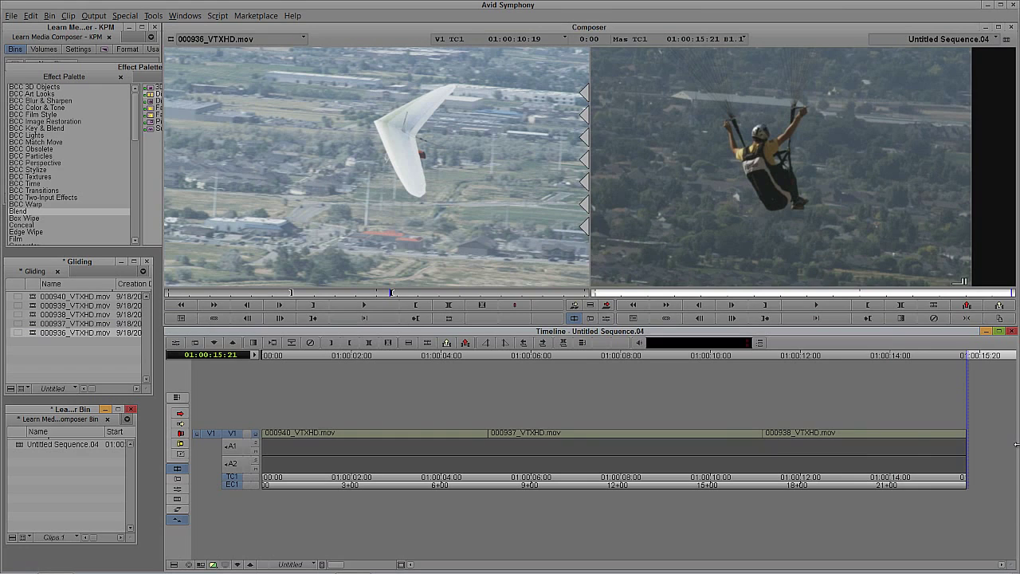
key(v)
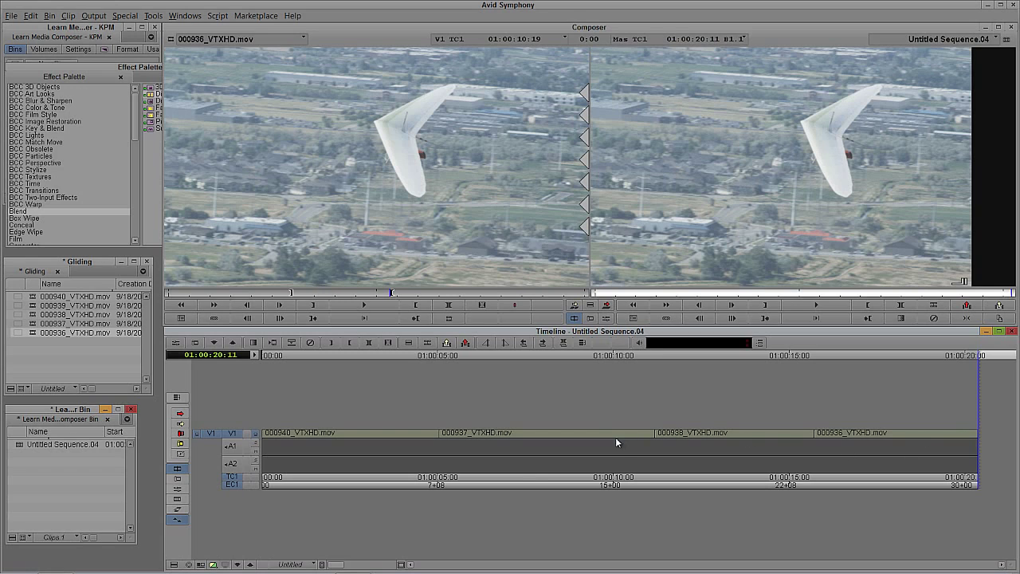
Step: Add a 5-frame Dissolve centered on the cut between the 000940 and 000937 clips, using Quick Transition
drag(615, 442, 435, 447)
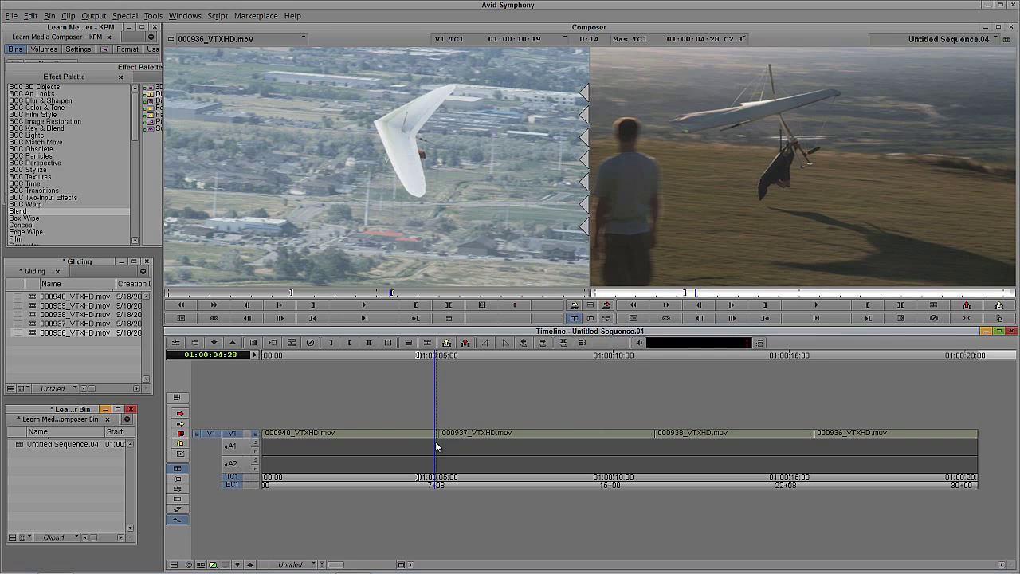
key(backslash)
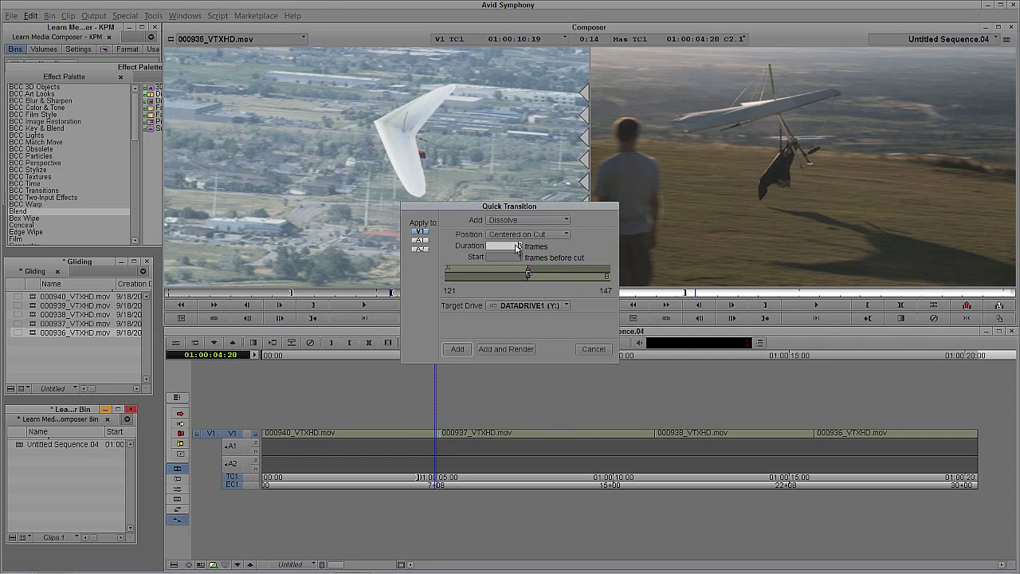
click(516, 248)
text(5)
click(470, 349)
click(652, 435)
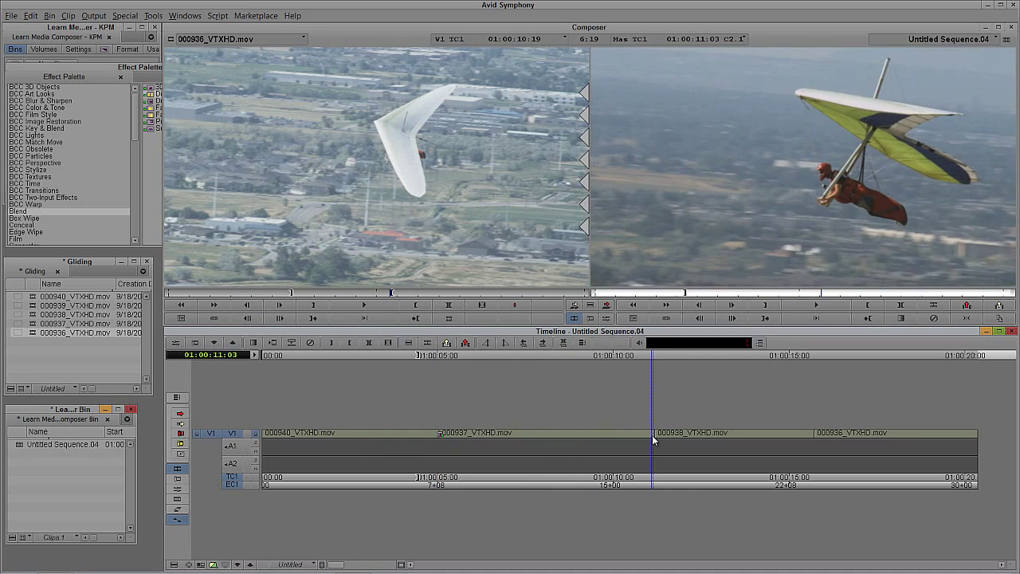
key(backslash)
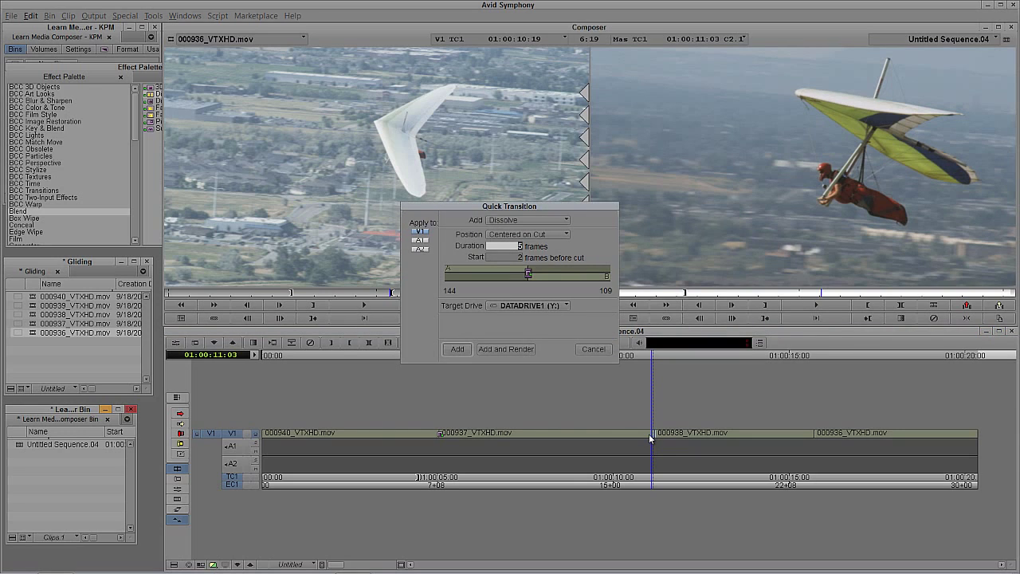
click(599, 352)
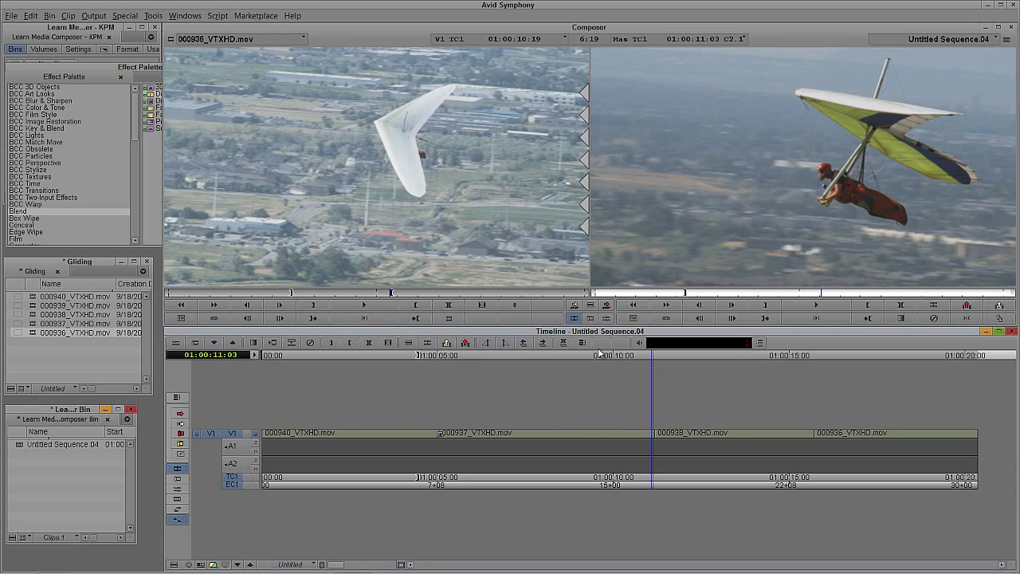
Step: Remove the dissolve from the first cut and mark an Out point at 01:00:16:10, past the last cut
drag(546, 445, 439, 445)
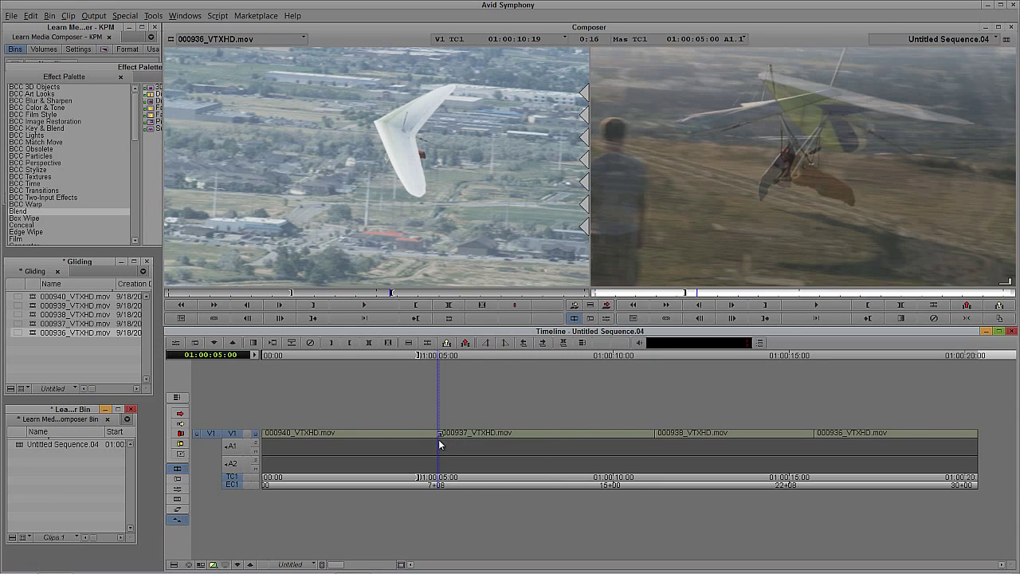
drag(439, 445, 836, 436)
key(o)
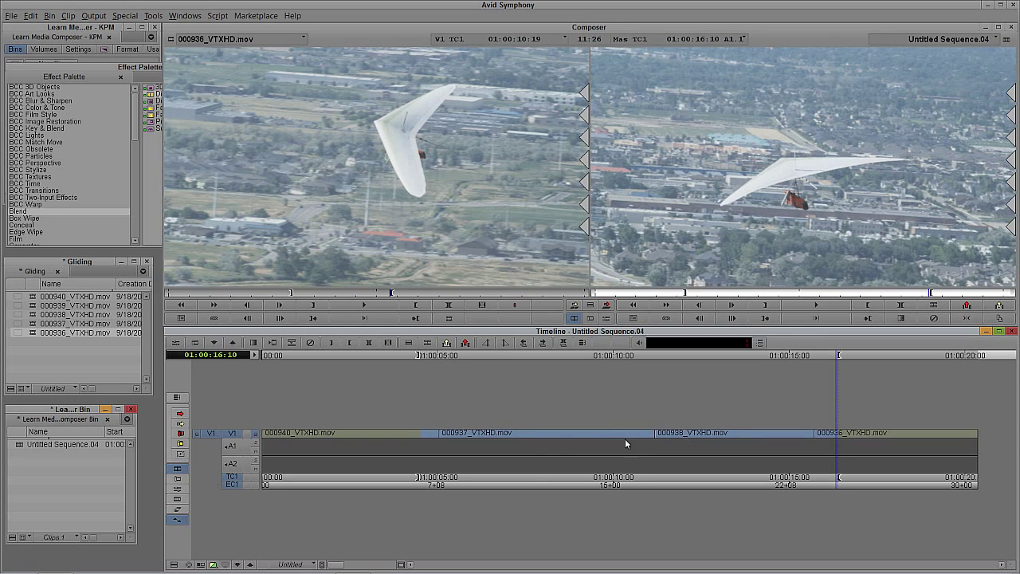
Step: Add 5-frame centered Dissolves to all transitions between the In and Out marks with Quick Transition, without skipping existing effects
drag(533, 436, 440, 446)
key(backslash)
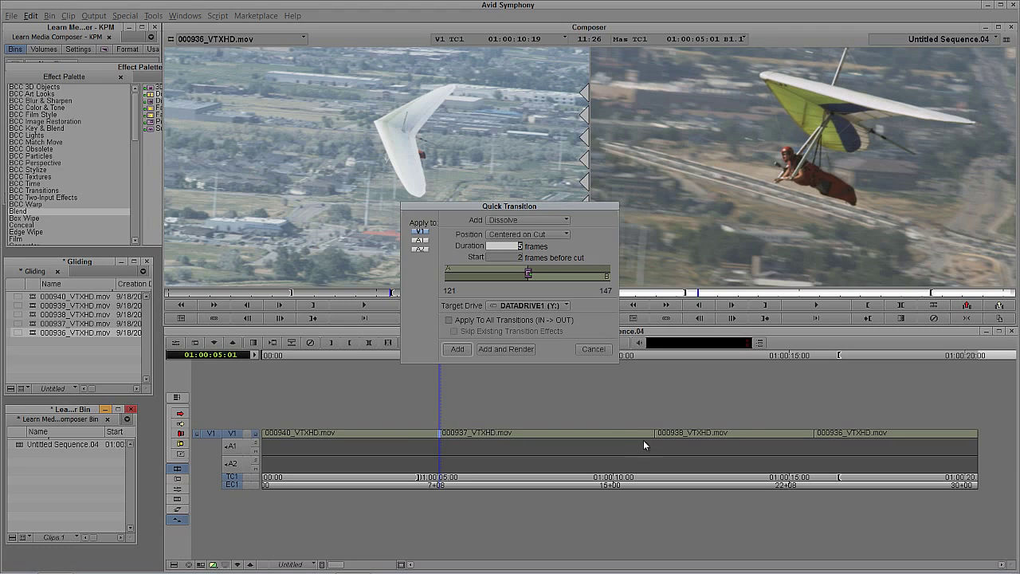
click(448, 320)
click(467, 330)
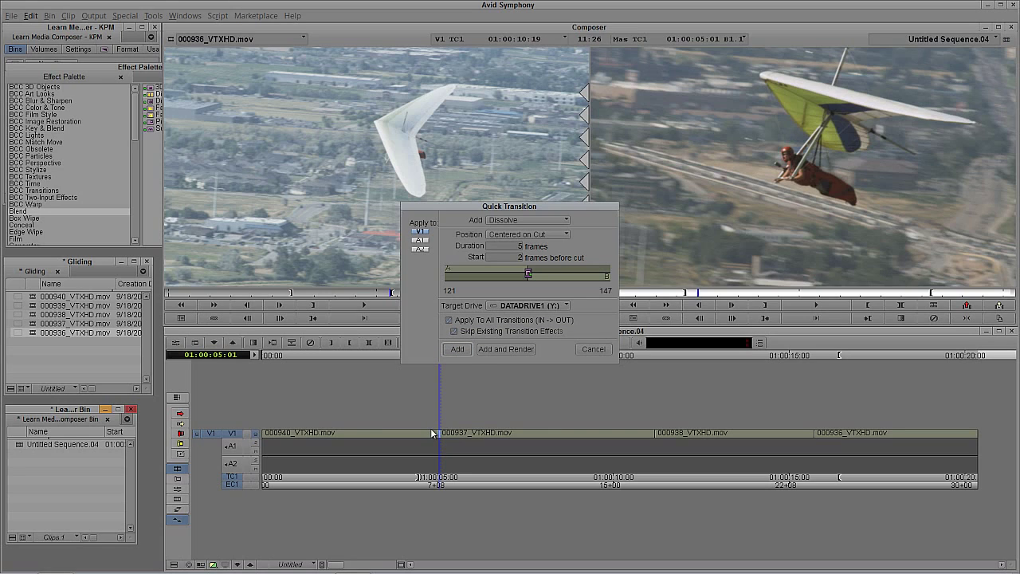
click(454, 331)
click(460, 353)
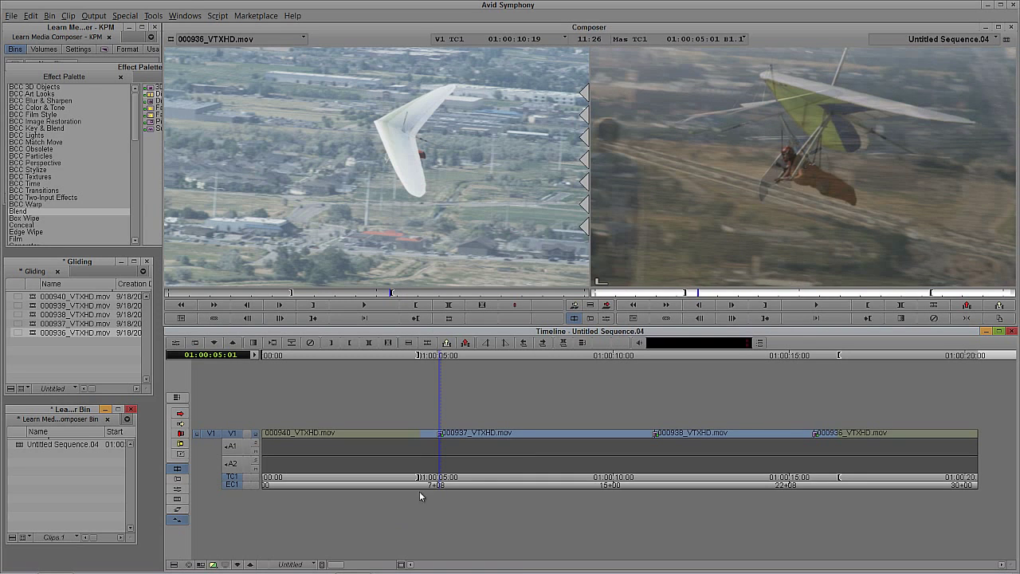
Step: Play the sequence through each of the three dissolves, starting shortly before each cut
key(space)
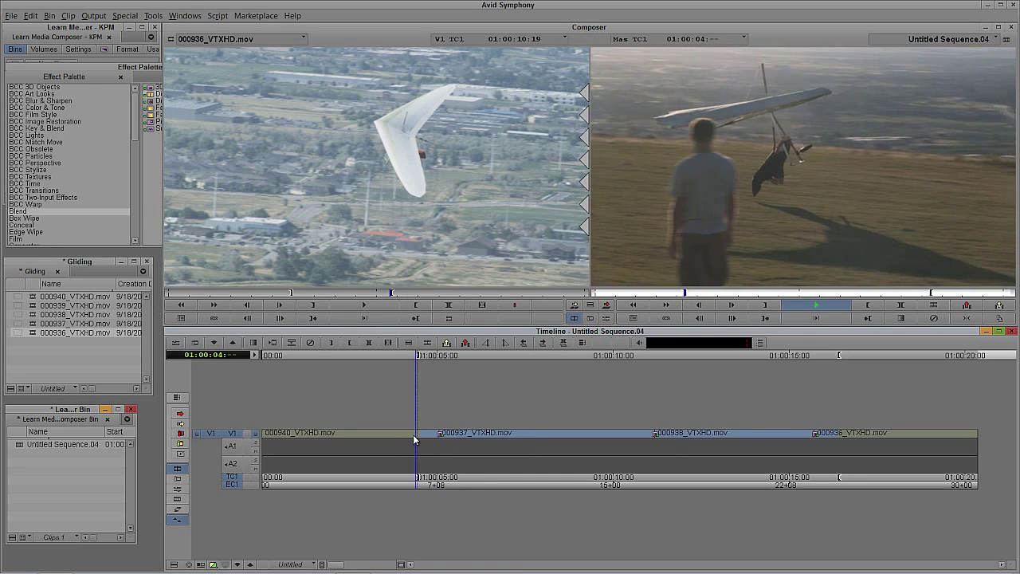
click(638, 443)
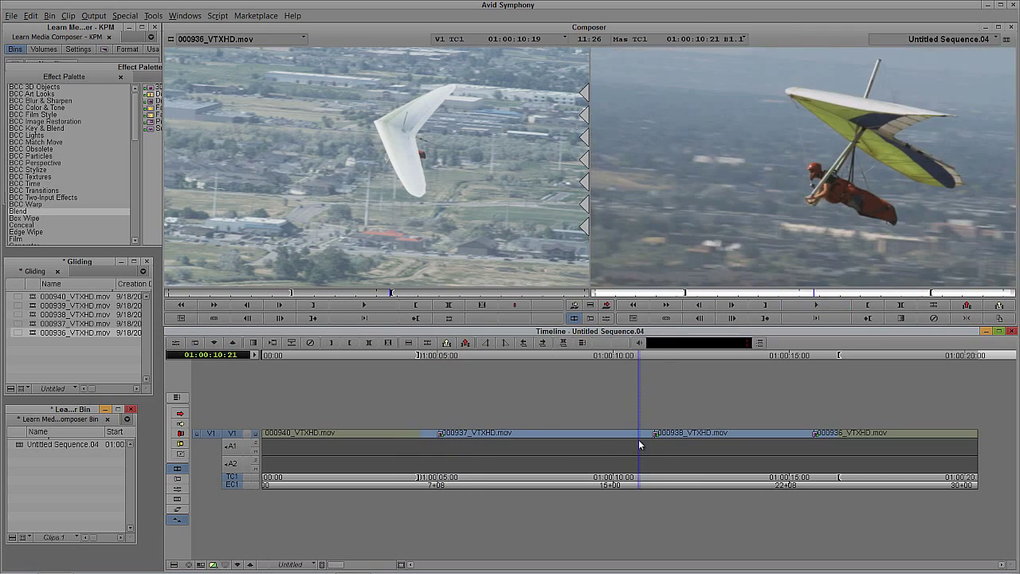
key(space)
click(799, 444)
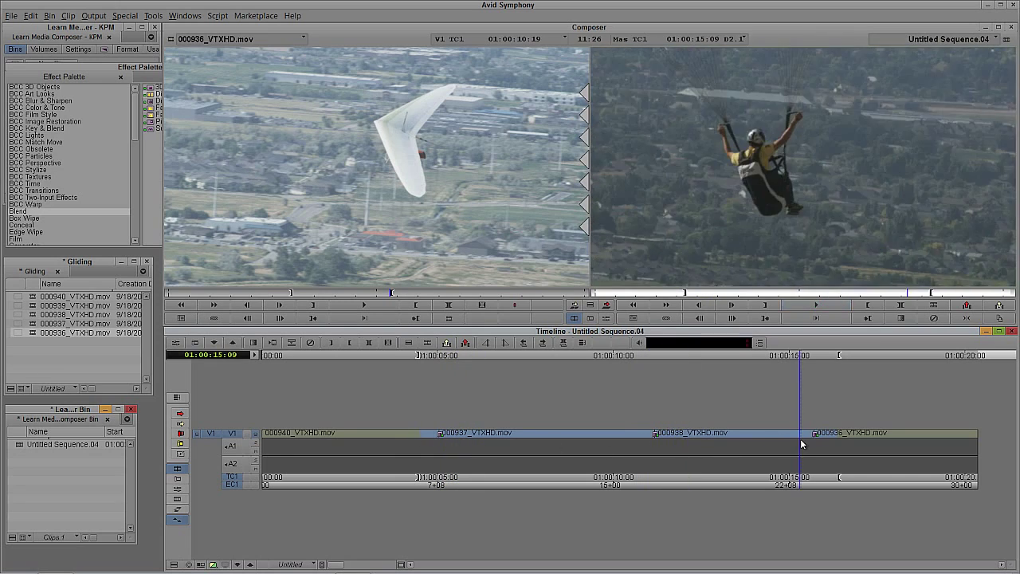
key(space)
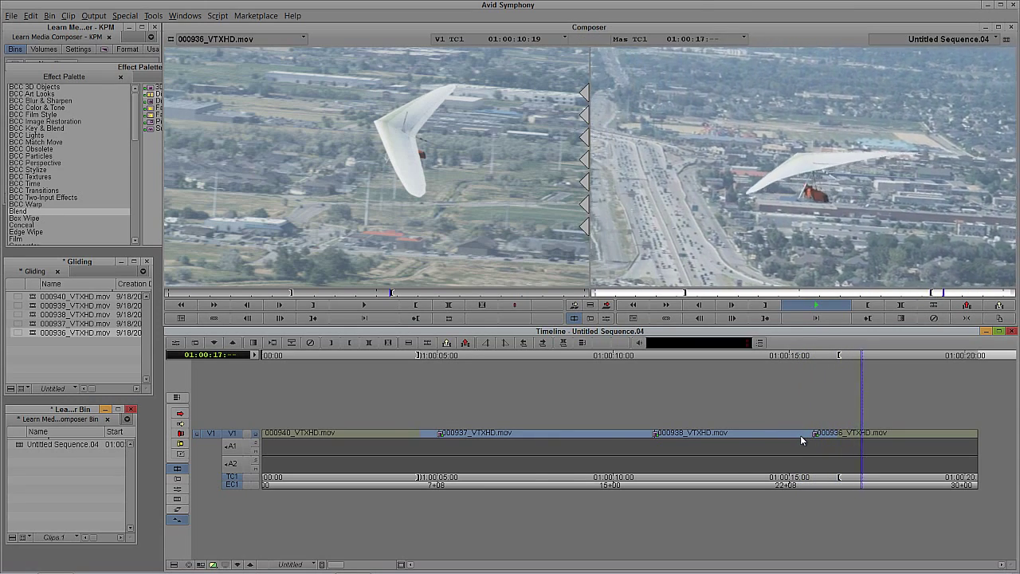
Step: Clear the three dissolves and add a 5-frame Dip to Color centered on the first cut, using Quick Transition
drag(800, 435, 444, 445)
key(backslash)
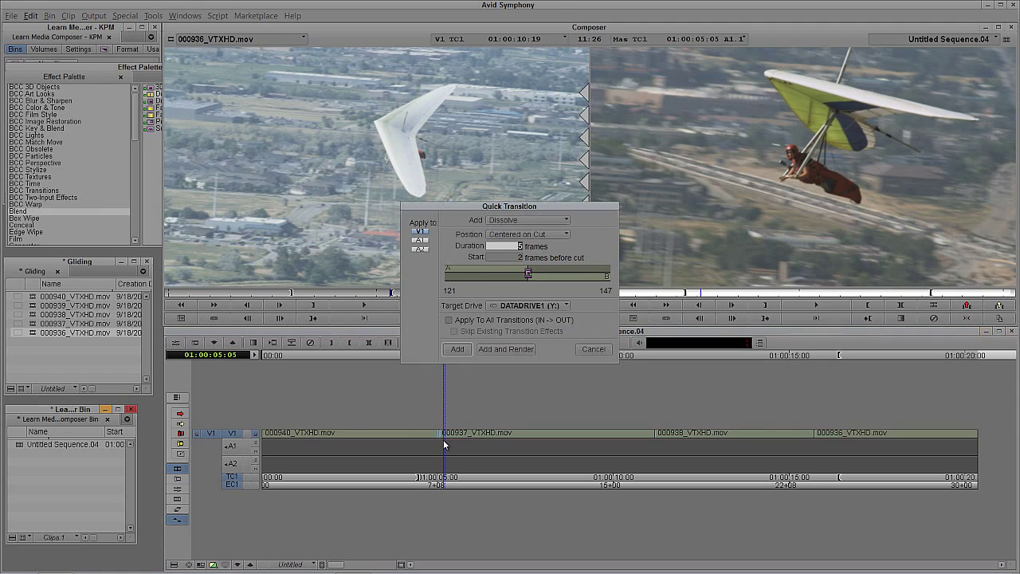
click(526, 220)
click(532, 293)
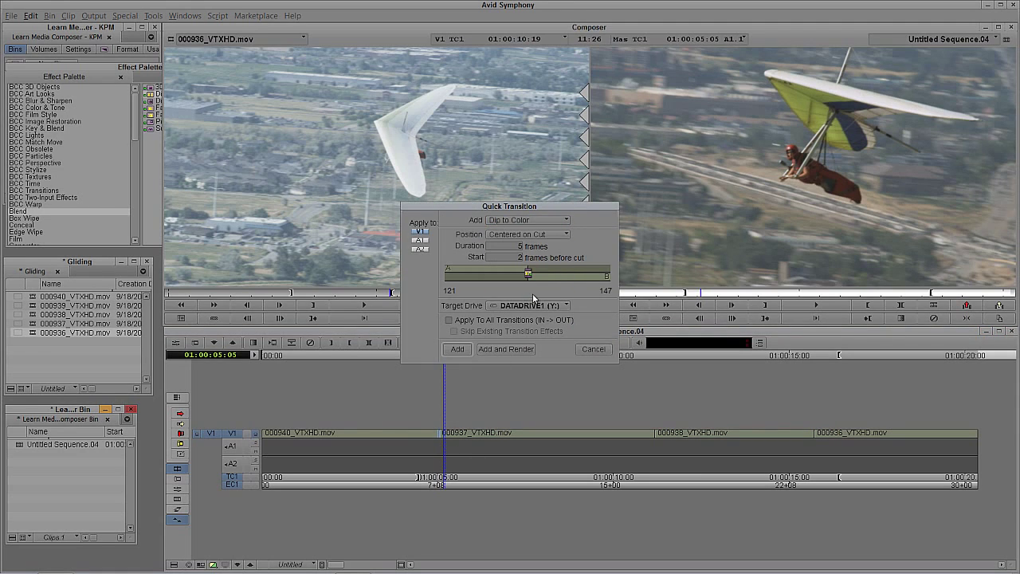
click(514, 246)
click(467, 350)
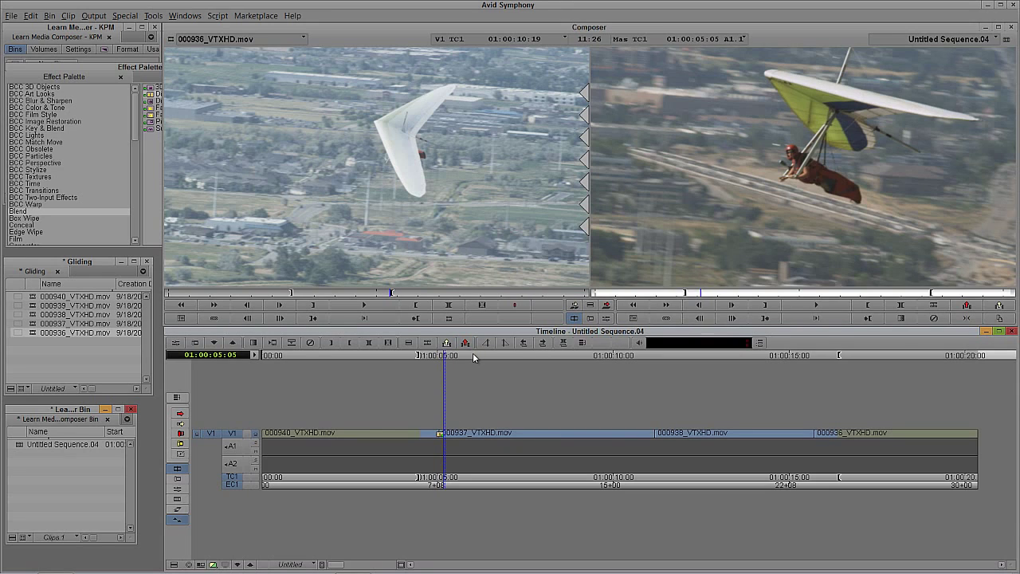
Step: Set the background color of the first cut's Dip to Color to white in the Effect Editor
double_click(442, 440)
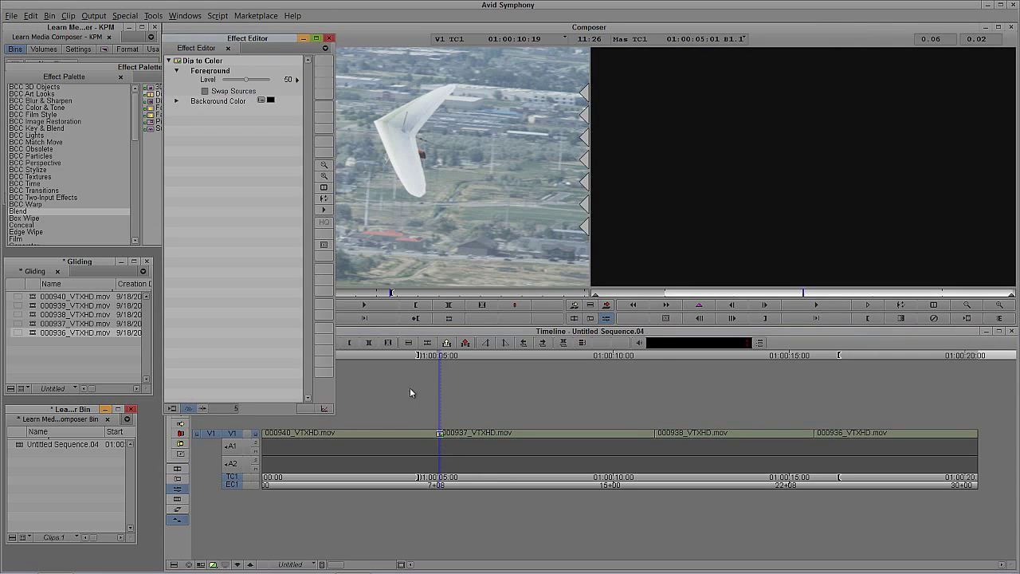
click(270, 99)
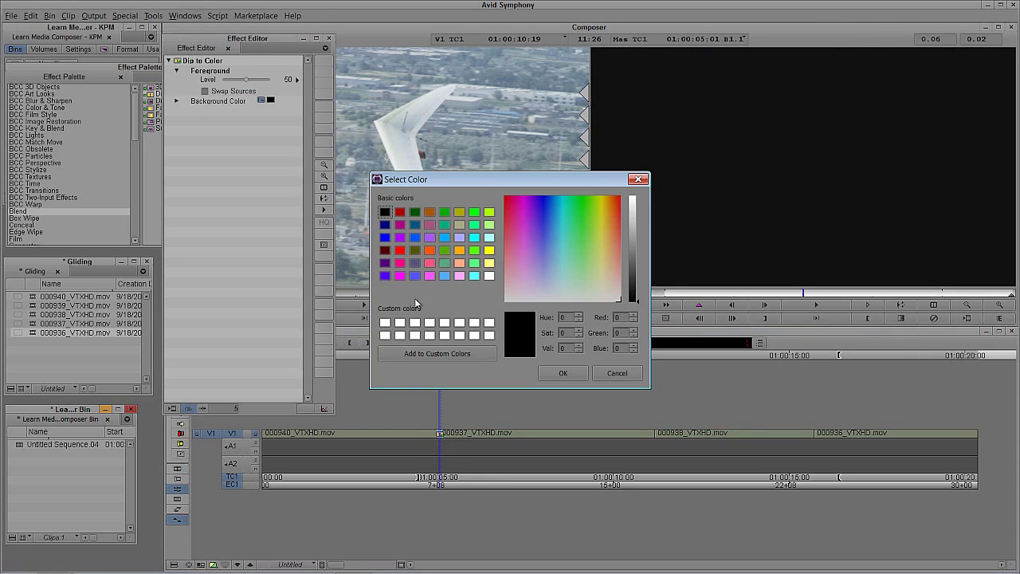
click(386, 323)
click(549, 369)
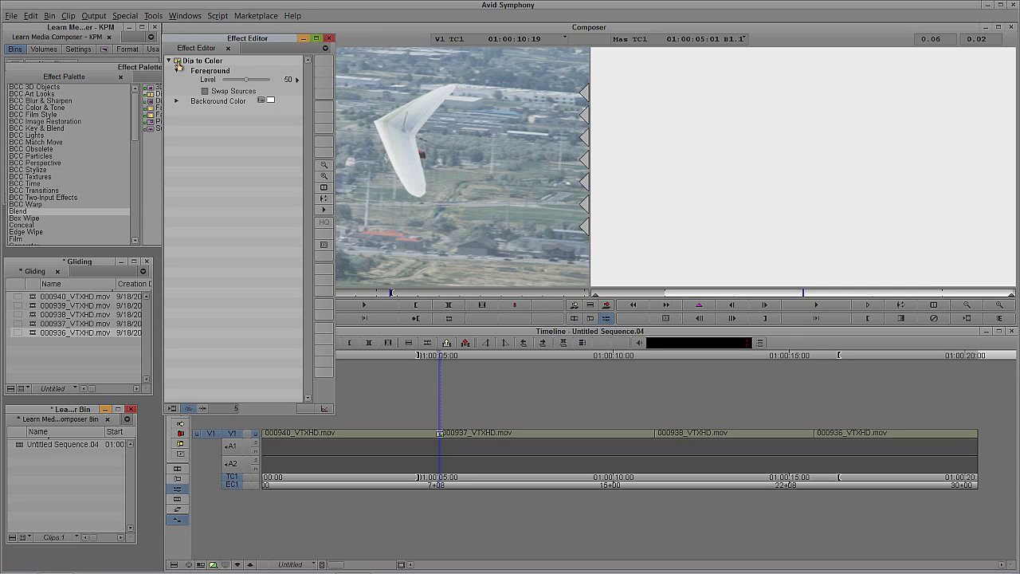
Step: Save the white Dip to Color as an effect template in the sequence's bin and name it White Flash
drag(178, 65, 40, 467)
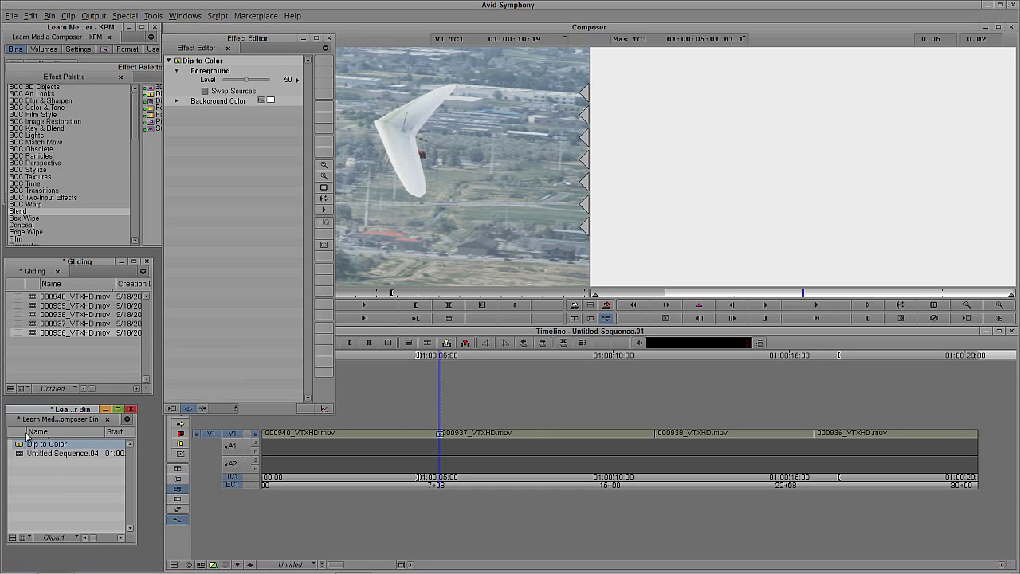
click(45, 445)
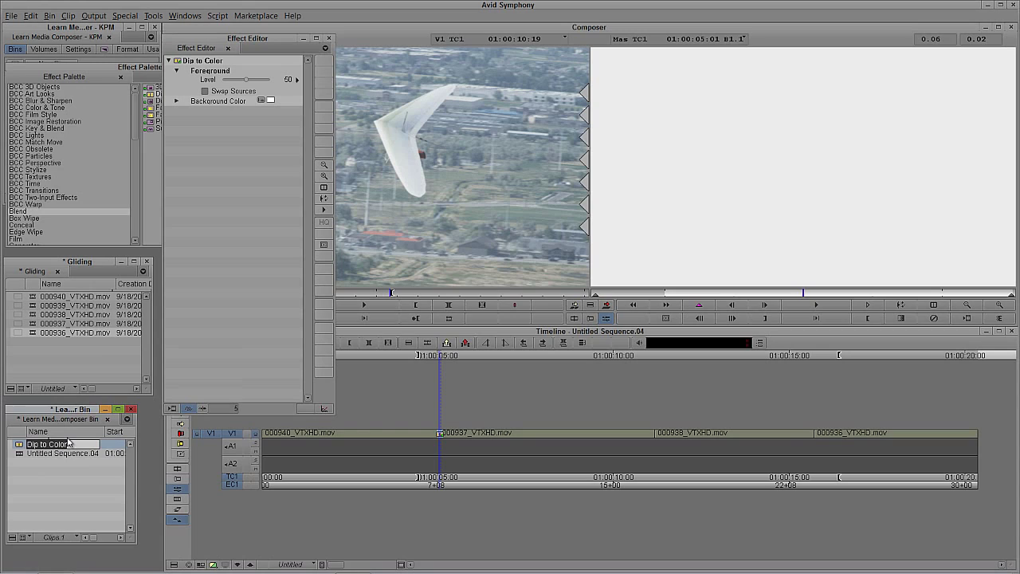
text(White Flash)
key(Tab)
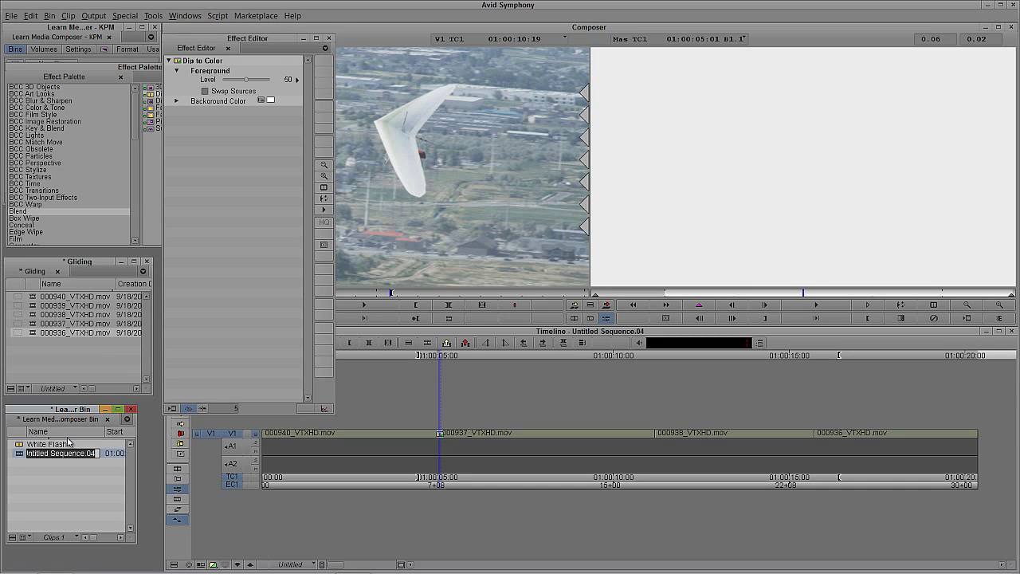
Step: Remove the Dip to Color from the first cut and apply the saved White Flash effect from the bin there
click(437, 436)
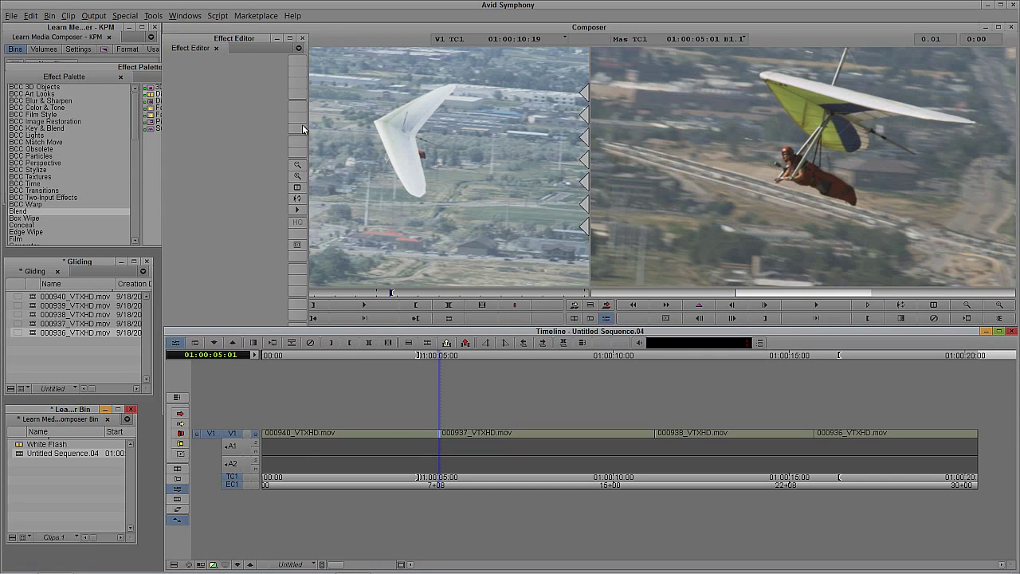
click(302, 39)
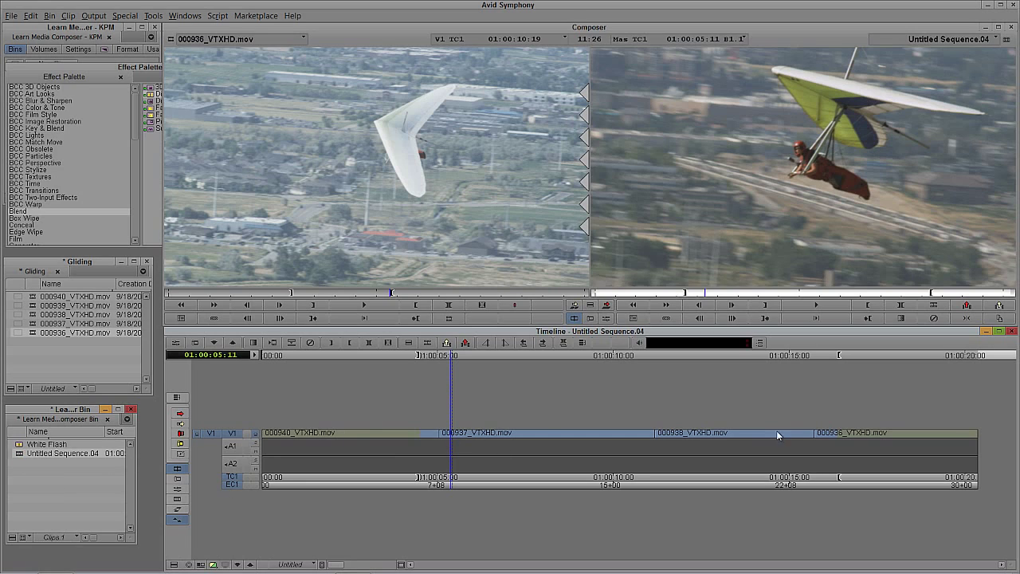
drag(19, 444, 440, 440)
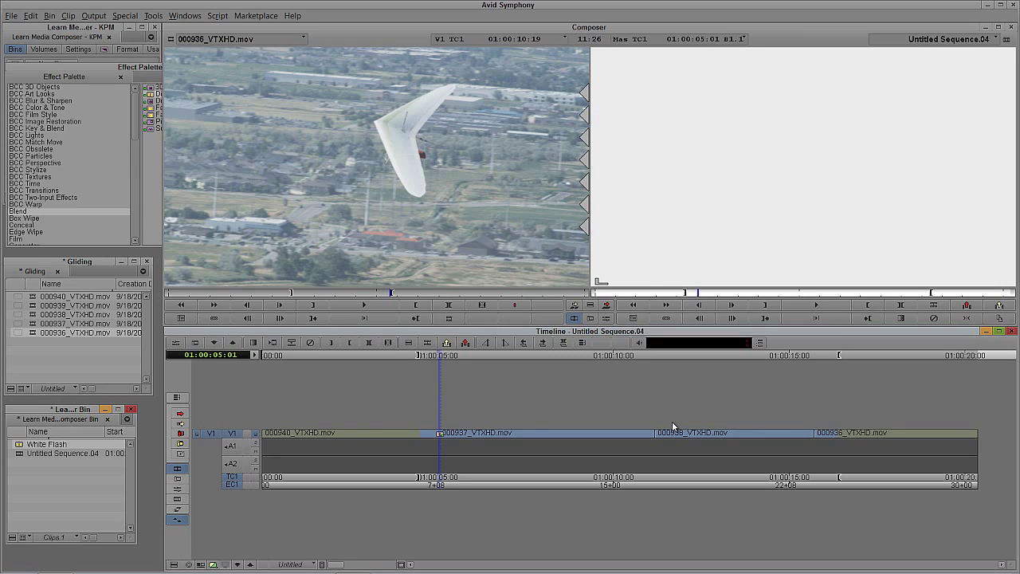
key(space)
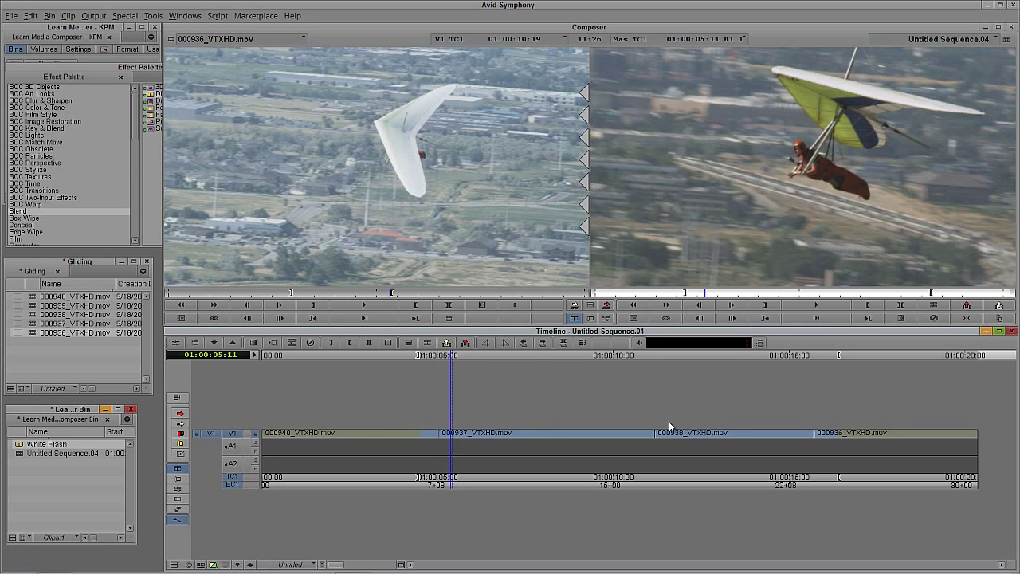
Step: Select all three cuts on V1 in Effect Mode and apply the White Flash template to them together
click(444, 440)
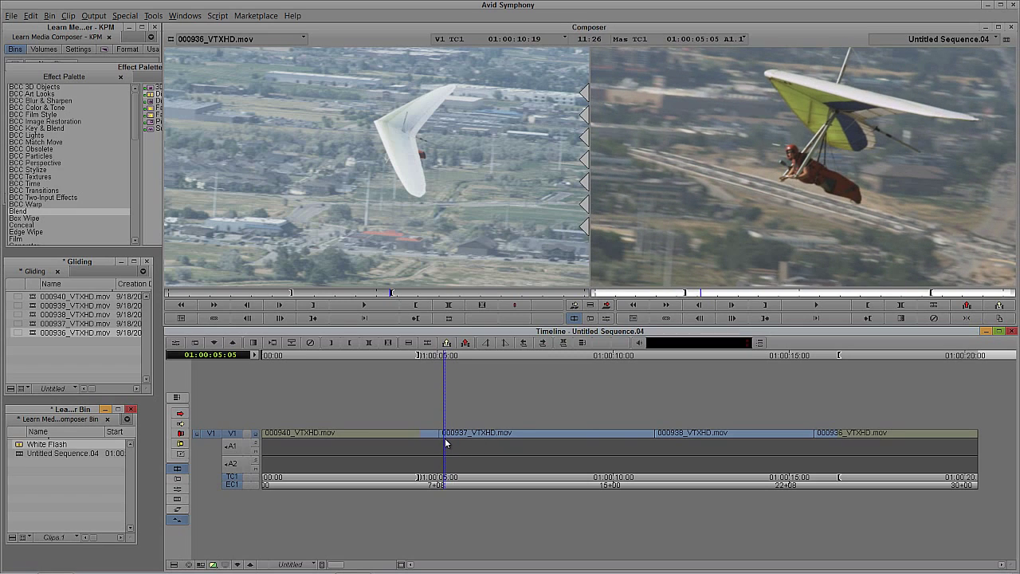
key(ctrl+8)
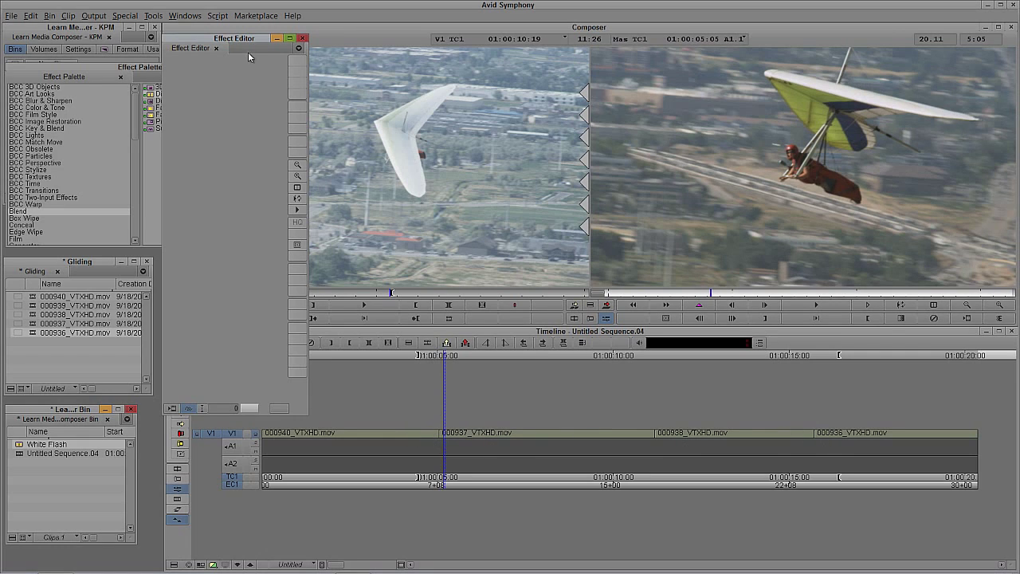
drag(248, 52, 100, 37)
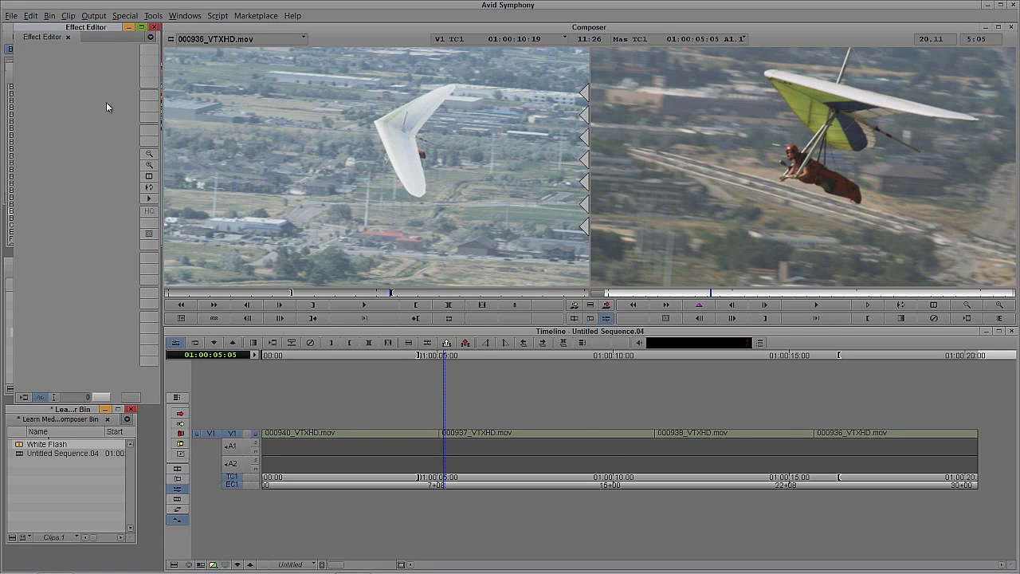
click(439, 436)
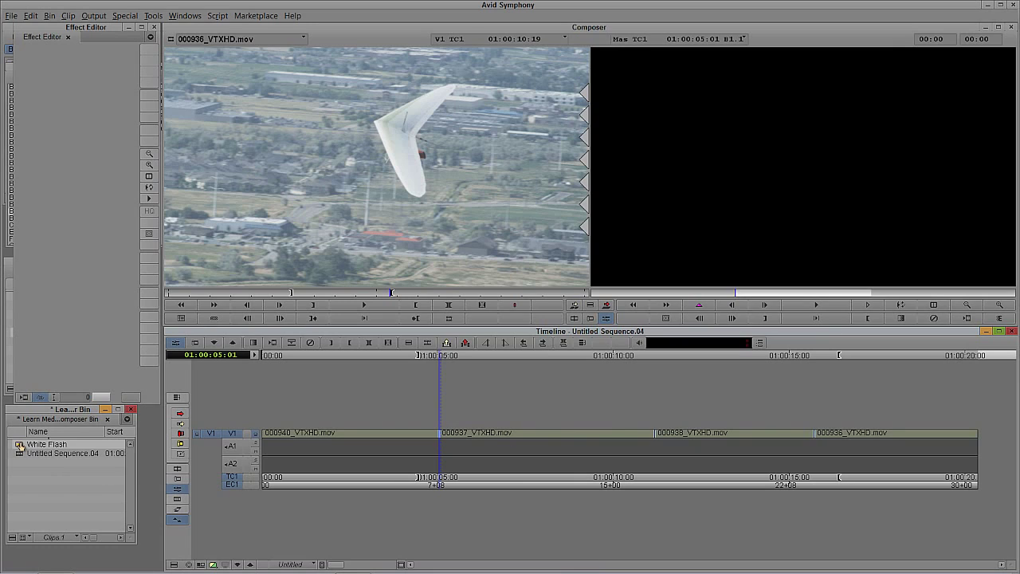
double_click(19, 445)
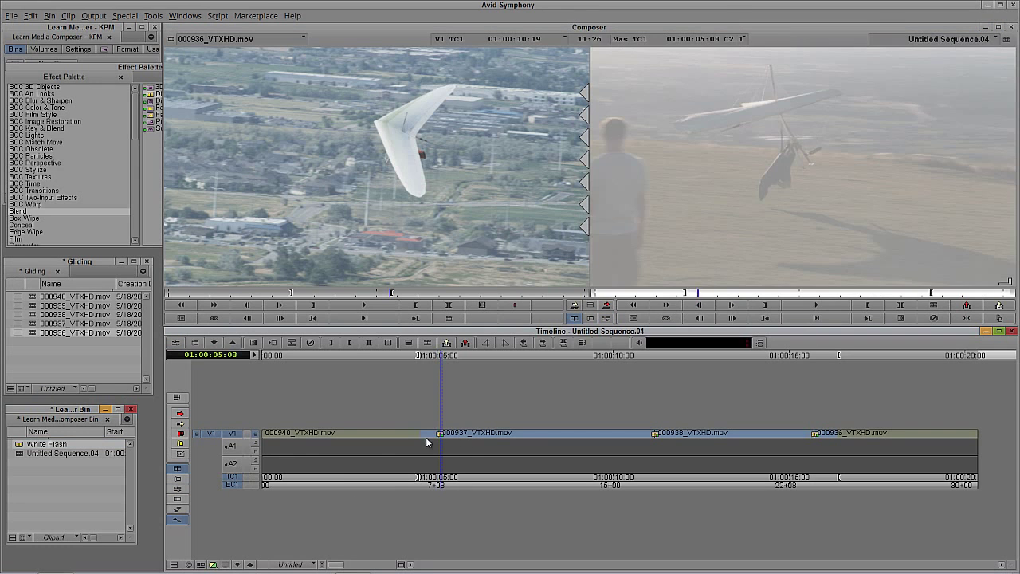
Step: Play the sequence from before the first cut through the last one to review the White Flash transitions
click(397, 442)
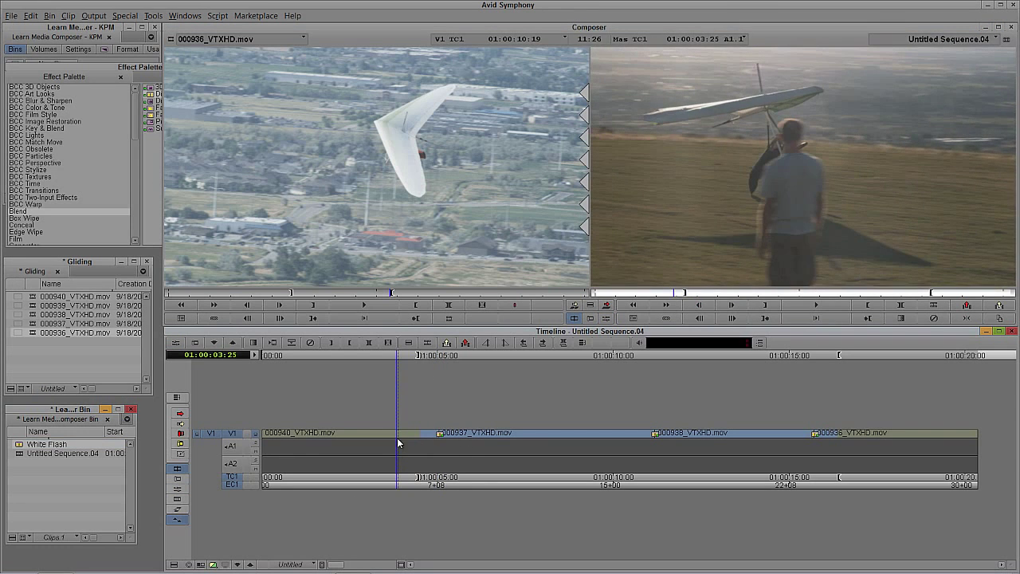
key(space)
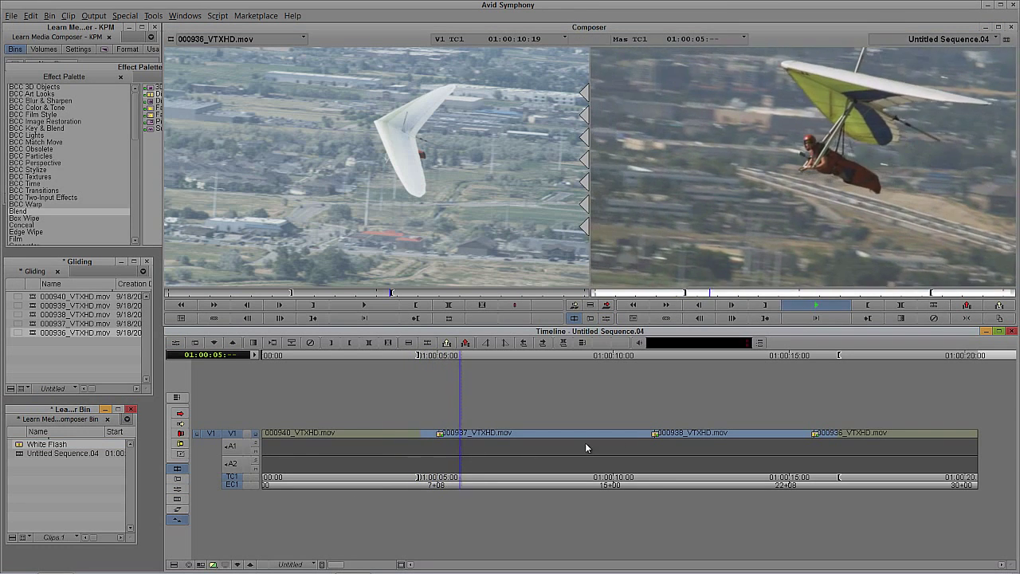
click(629, 437)
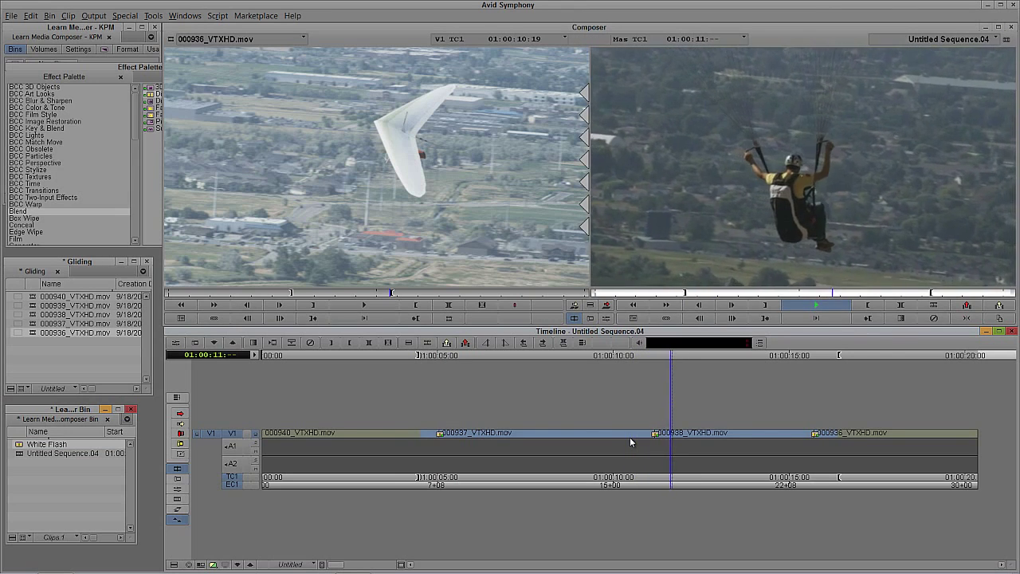
click(792, 438)
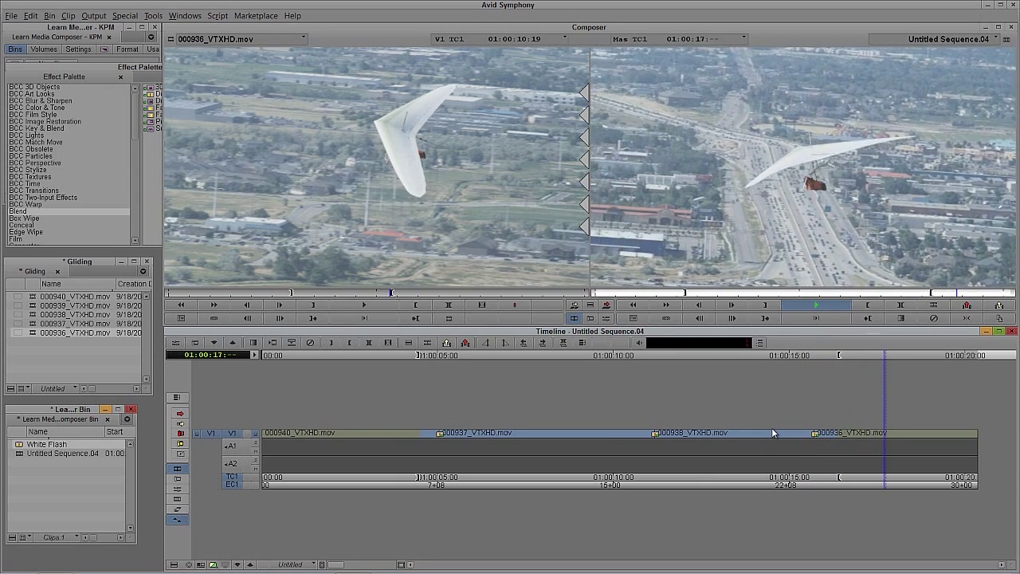
key(space)
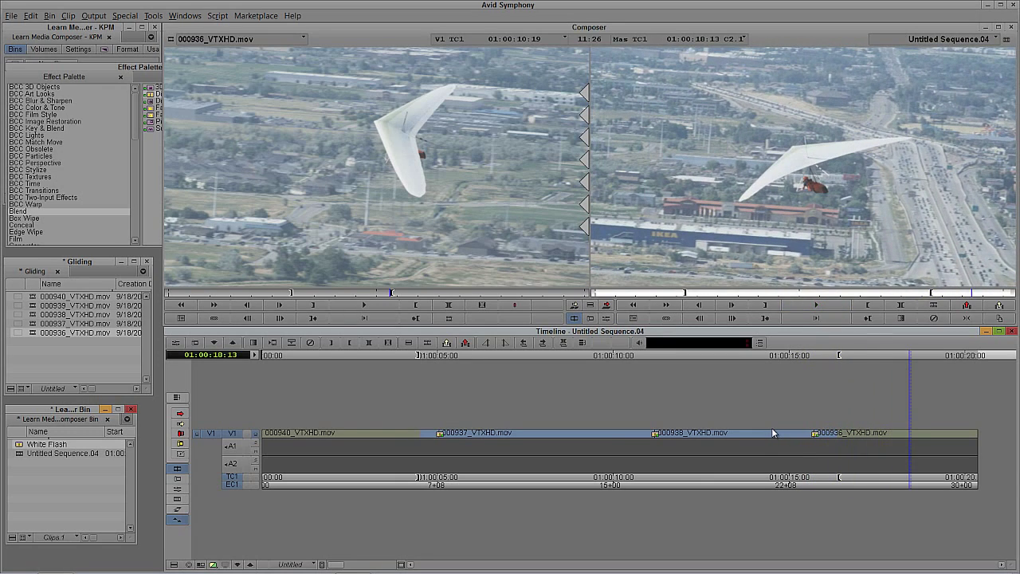